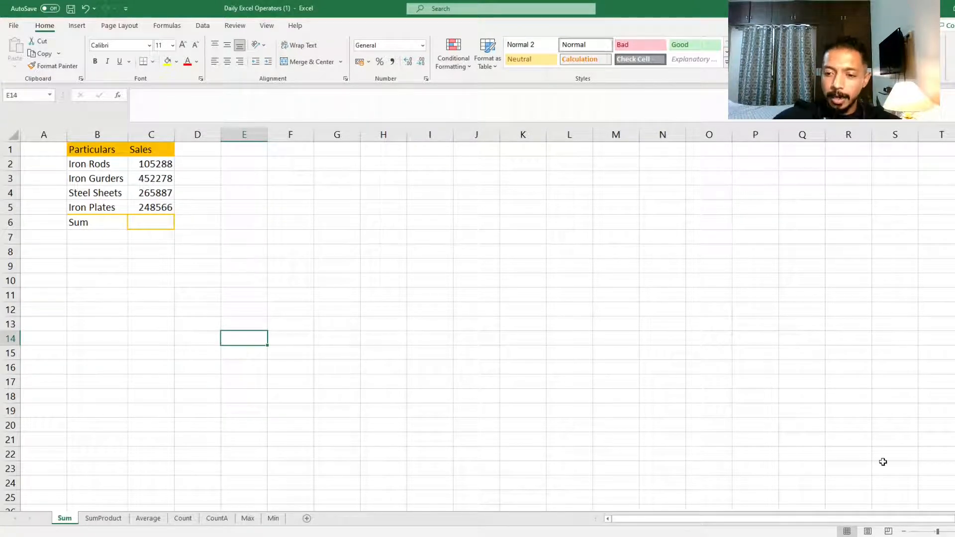
ctrl+scroll(693, 471, up, 2)
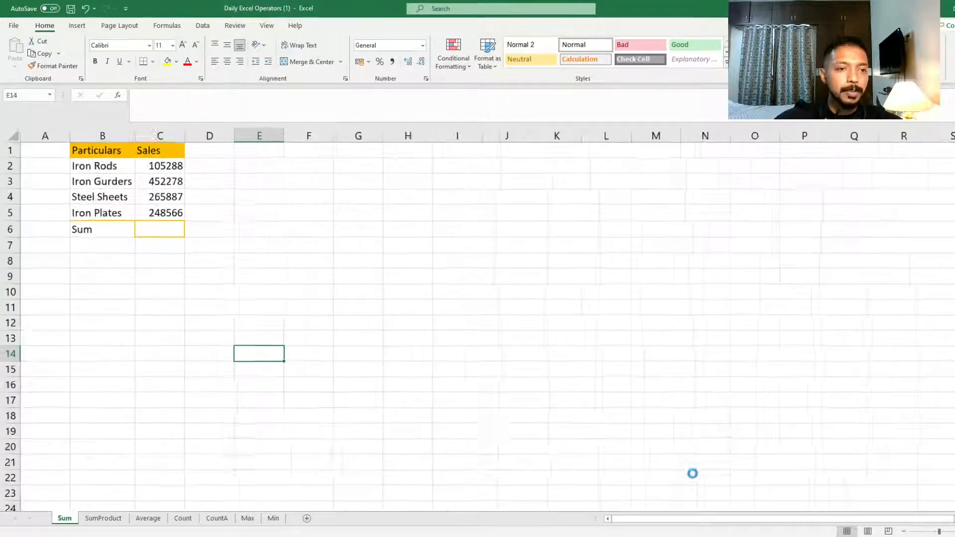
click(138, 390)
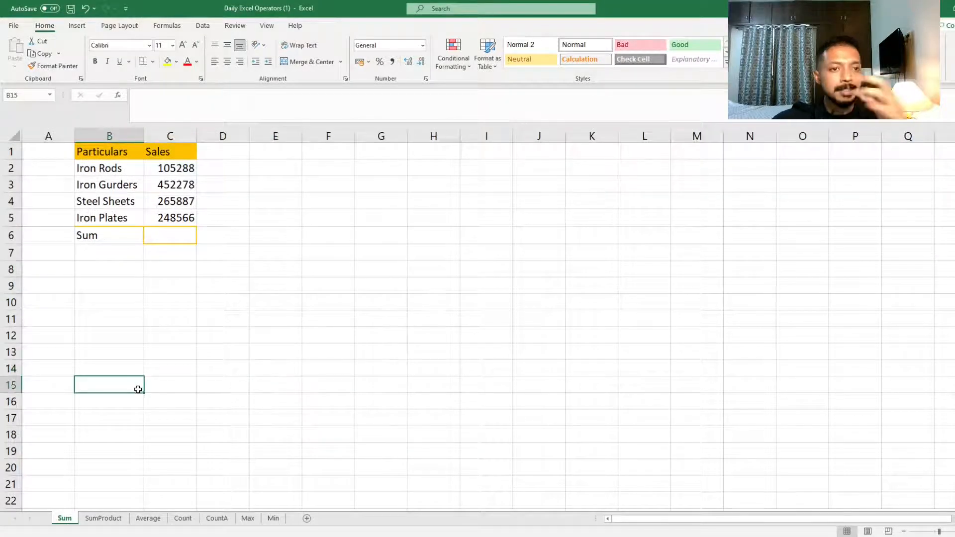
click(178, 232)
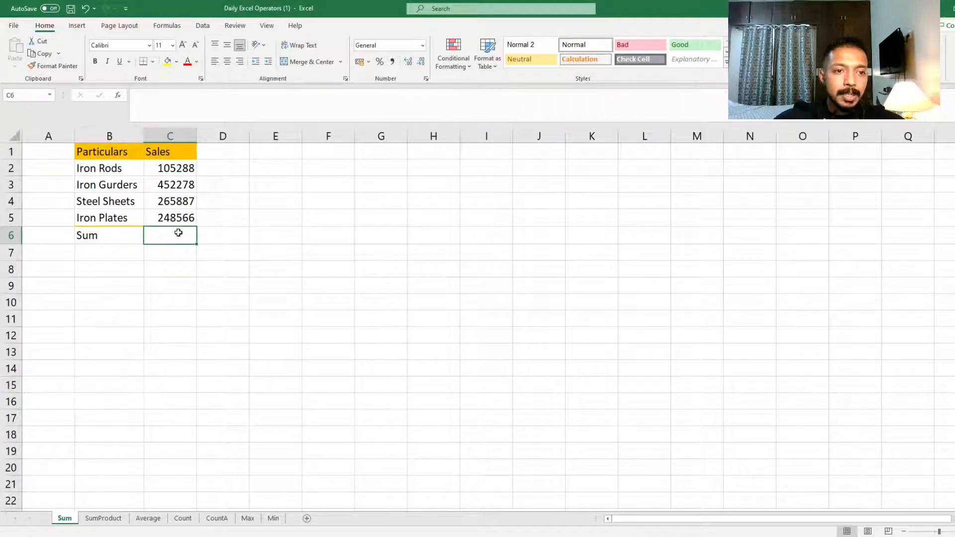
drag(171, 167, 177, 217)
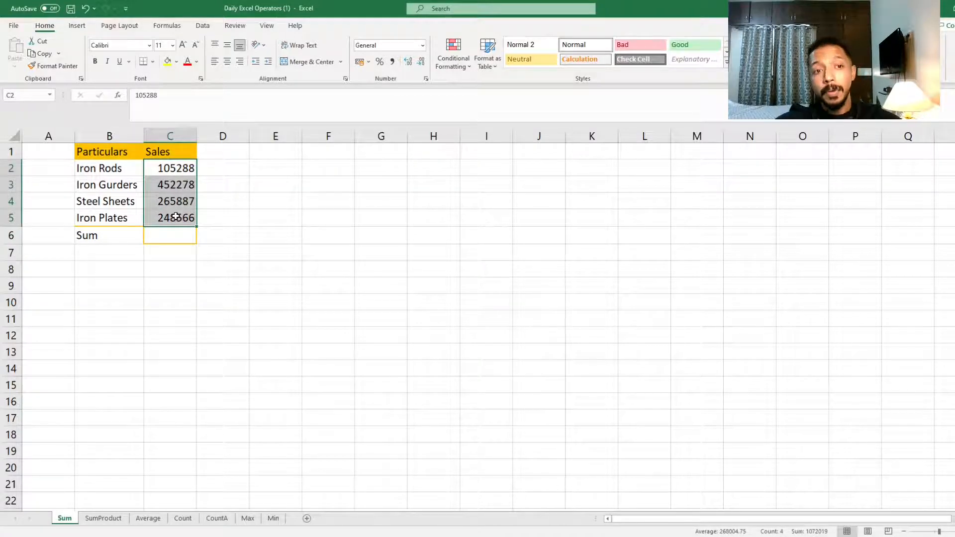
double_click(193, 183)
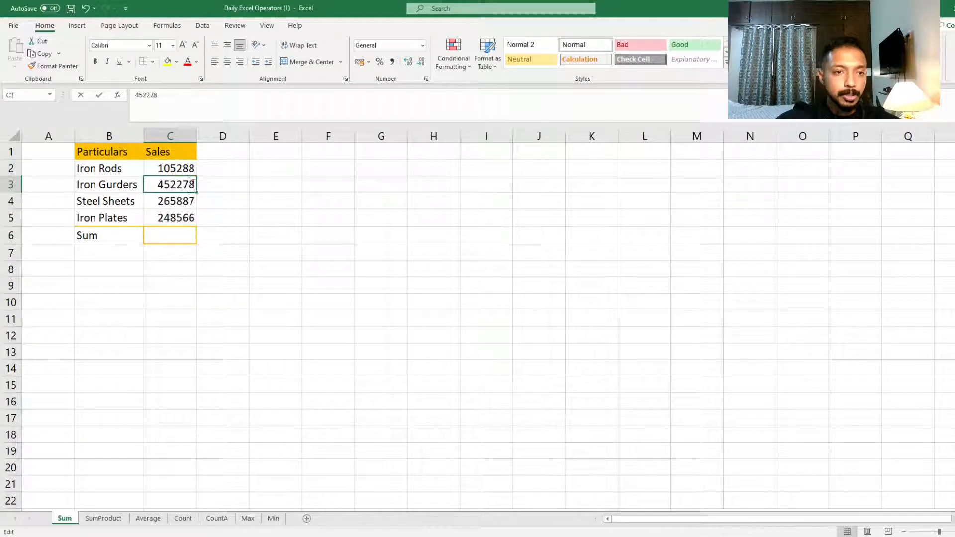
text(A)
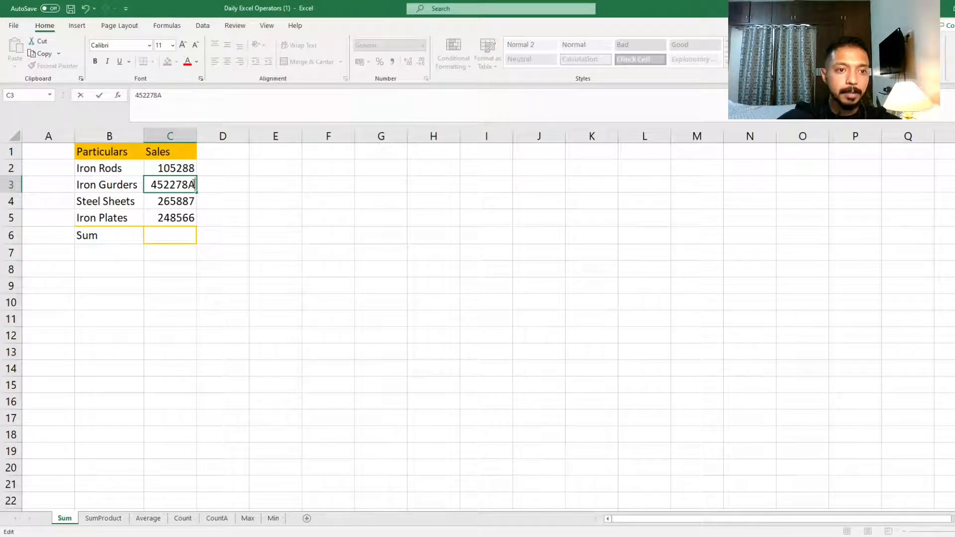
key(BackSpace)
key(Return)
key(Down)
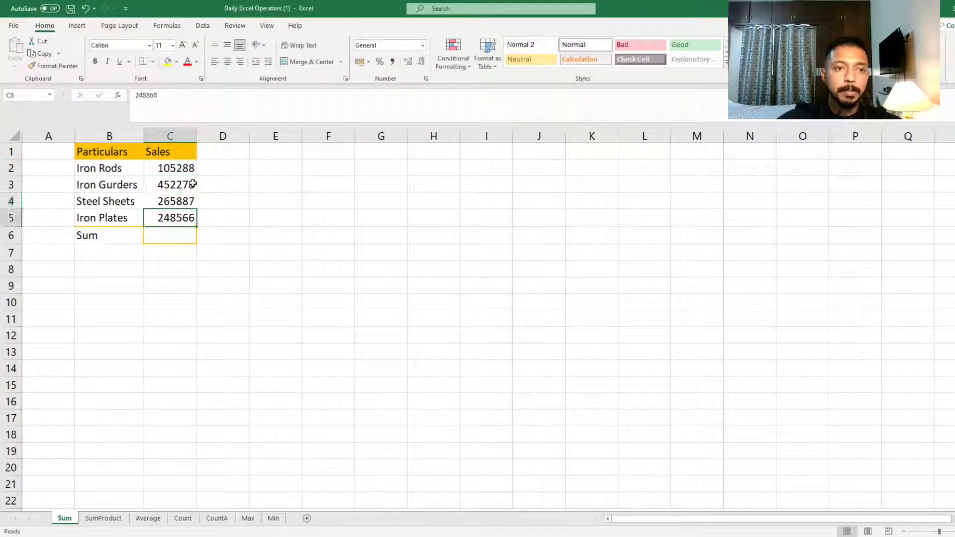
key(Up)
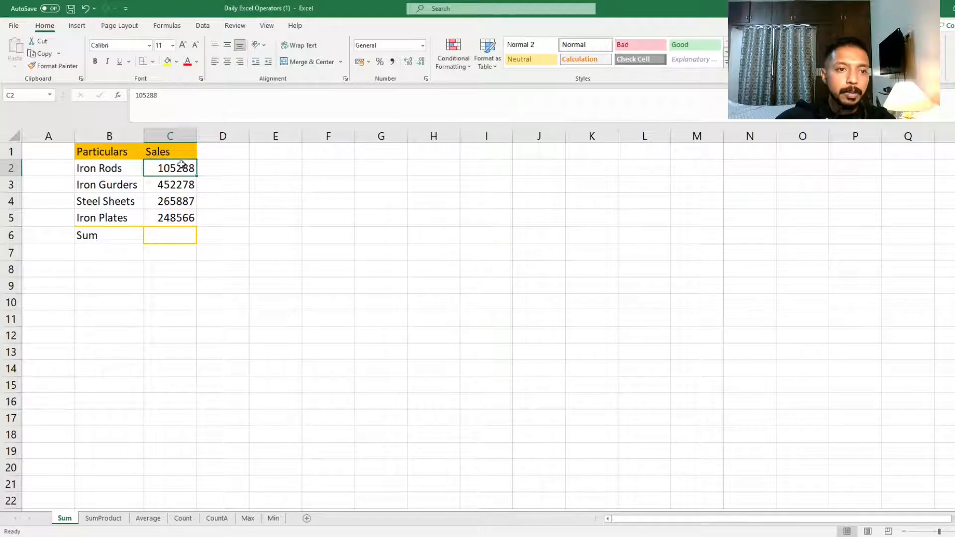
Step: Format the sales figures in C2:C5 with the Number format
drag(185, 167, 177, 219)
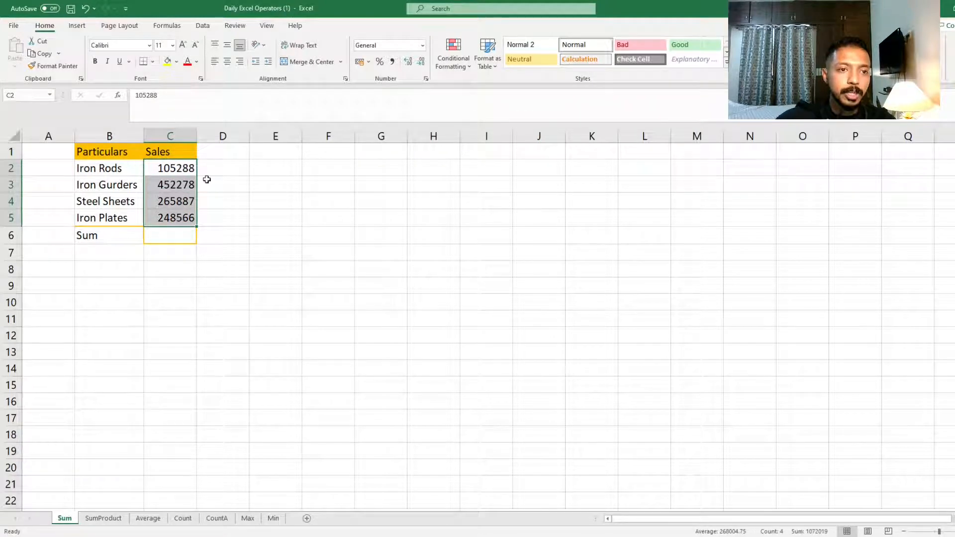
drag(175, 170, 174, 214)
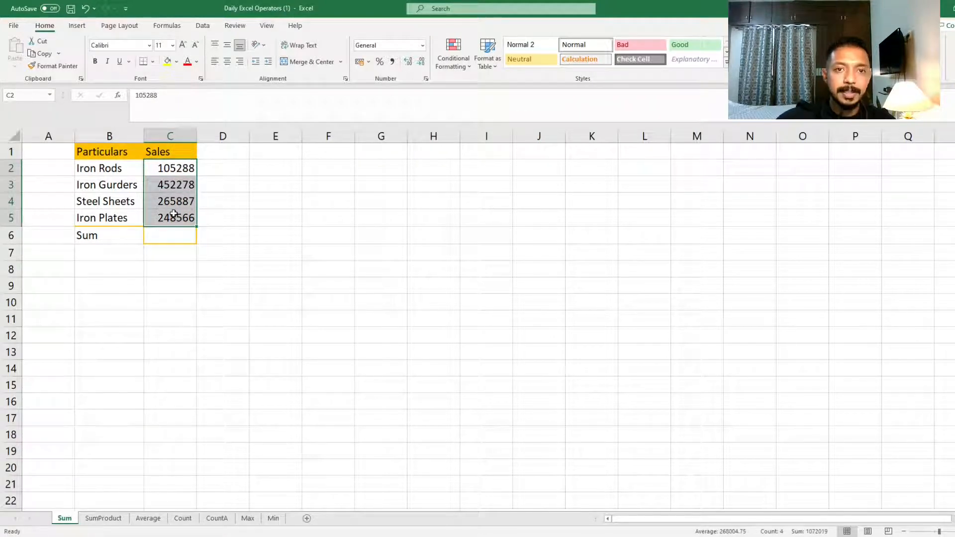
click(423, 48)
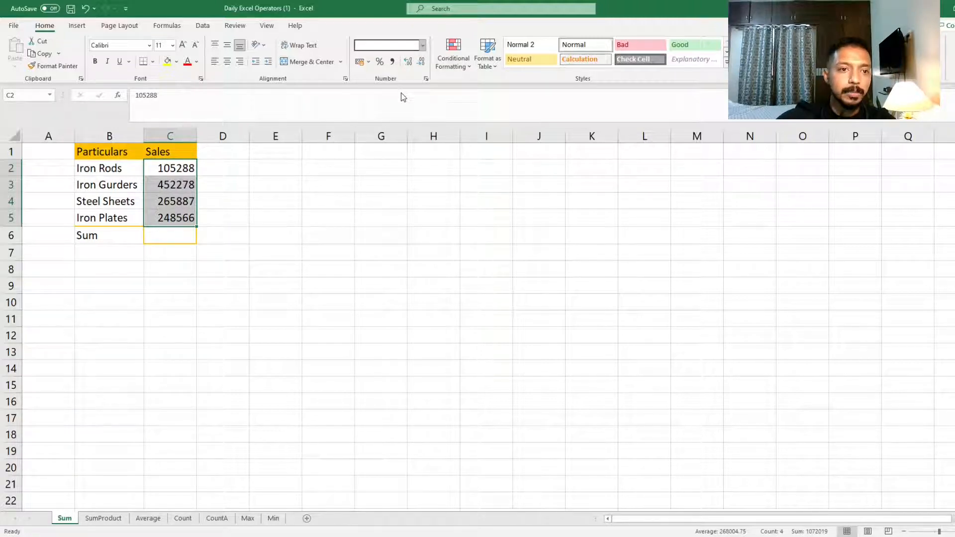
text(Number)
key(Return)
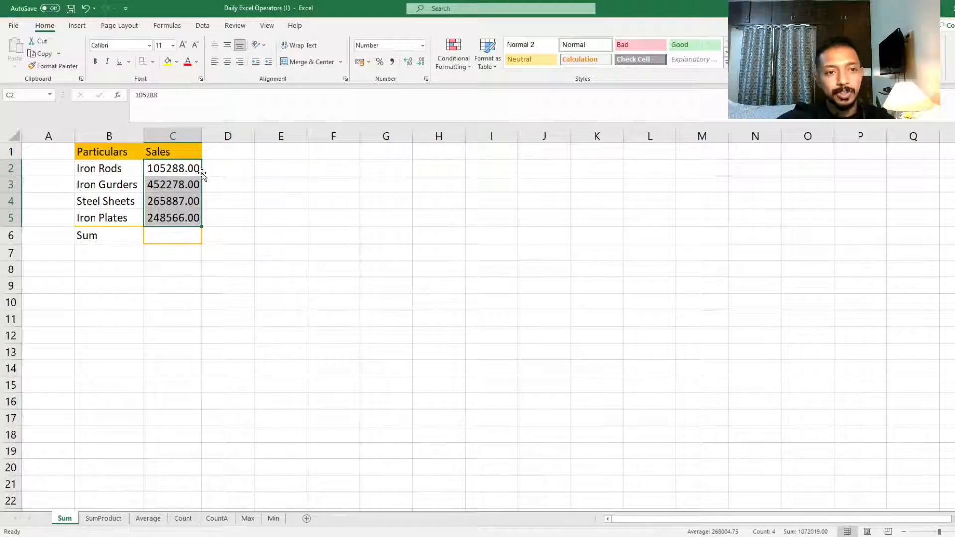
Step: Total the sales in cell C6 with the formula =SUM(C2:C5)
click(190, 235)
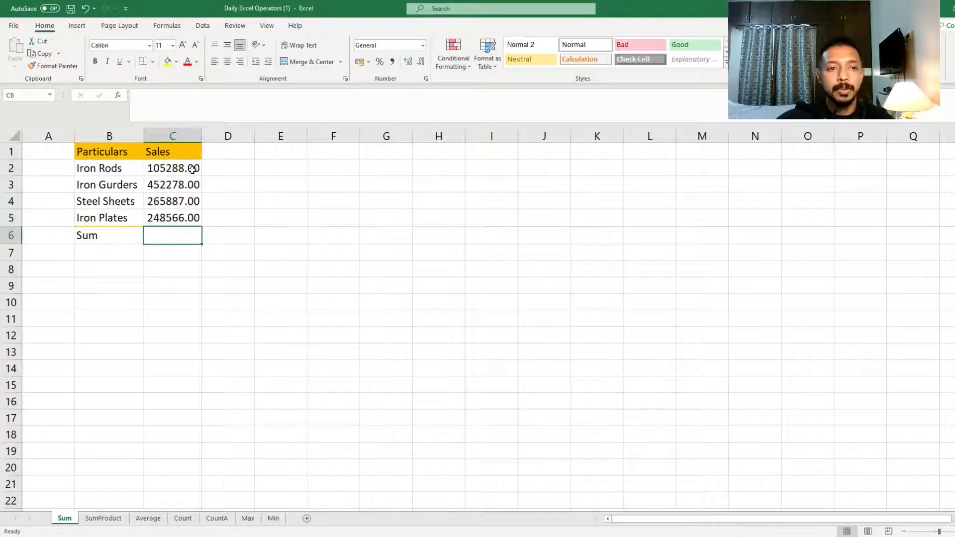
drag(193, 169, 190, 214)
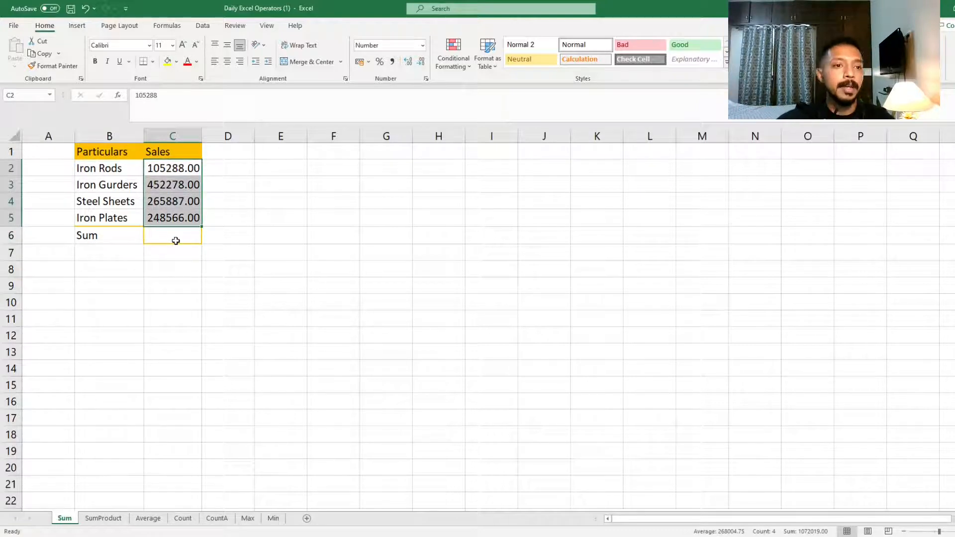
click(176, 241)
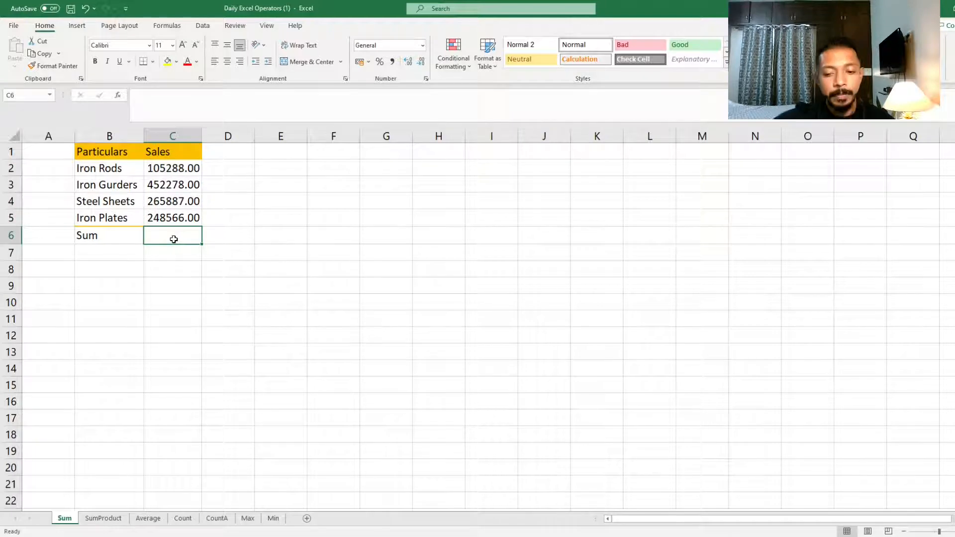
text(=)
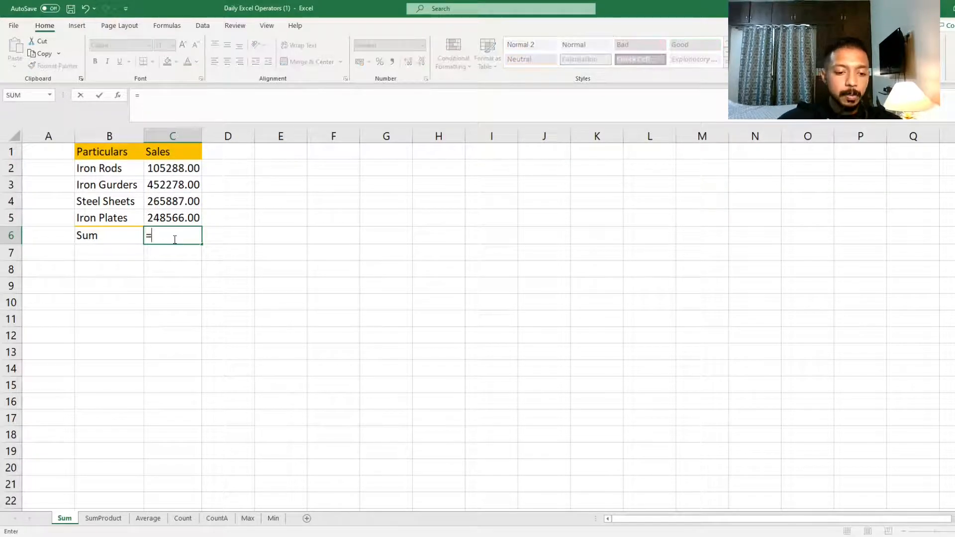
text(S)
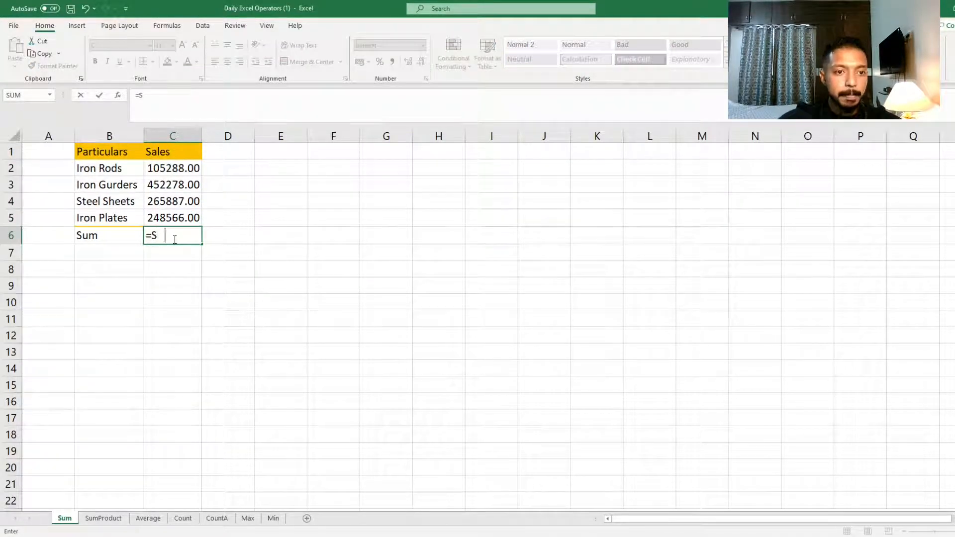
text(UM()
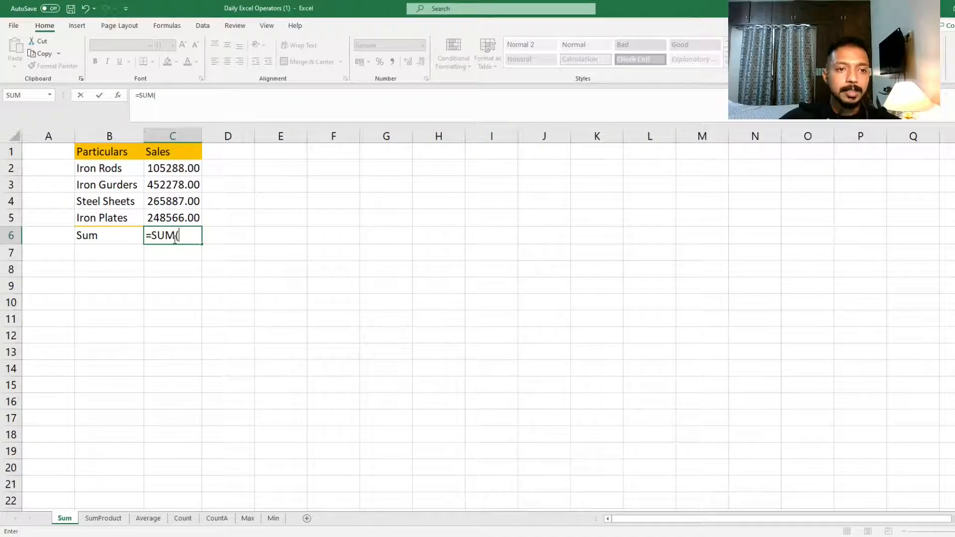
key(Up)
key(Up)
key(Up)
key(Up)
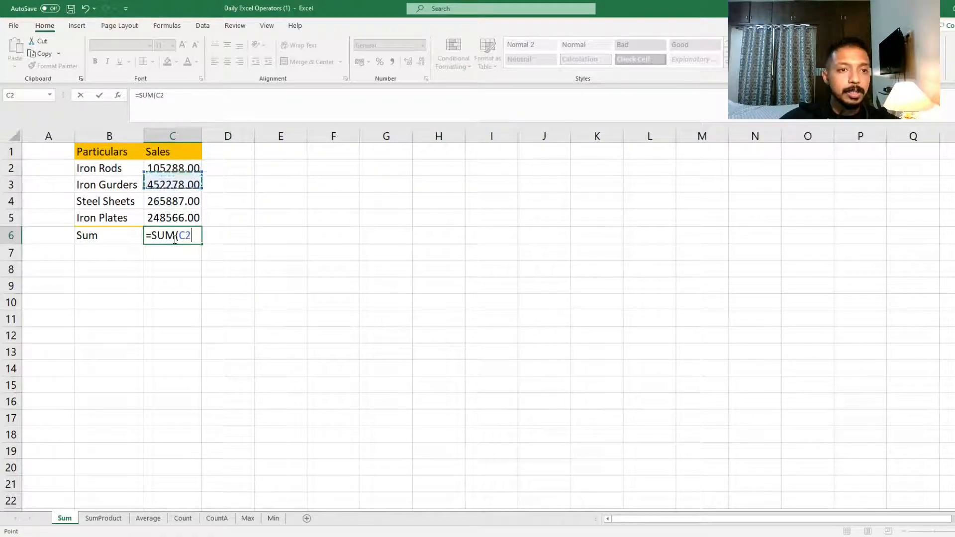
key(shift+Down)
key(shift+Down)
key(shift+Down)
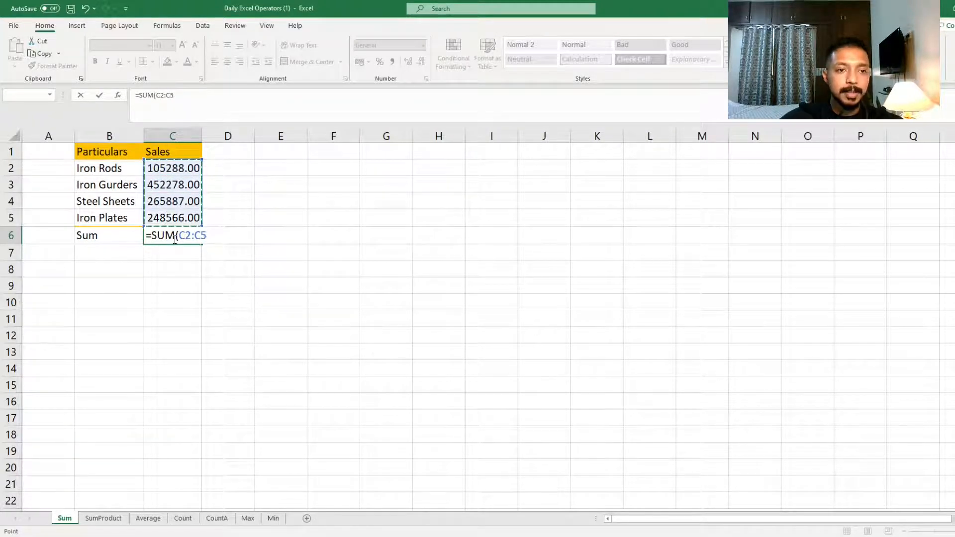
key(Return)
Step: Examine the SUM formula in cell C6 and the range it refers to, leaving the formula as it is
double_click(173, 239)
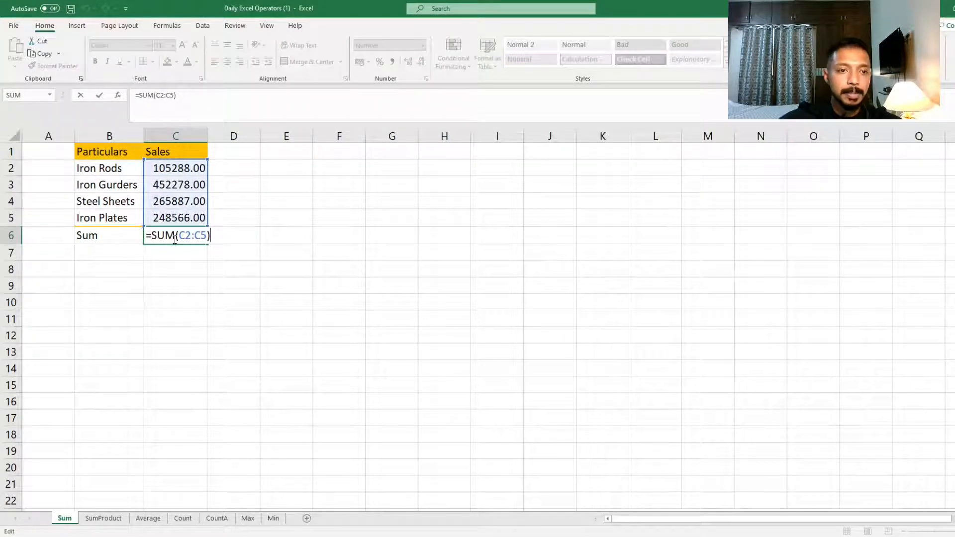
key(Escape)
double_click(175, 238)
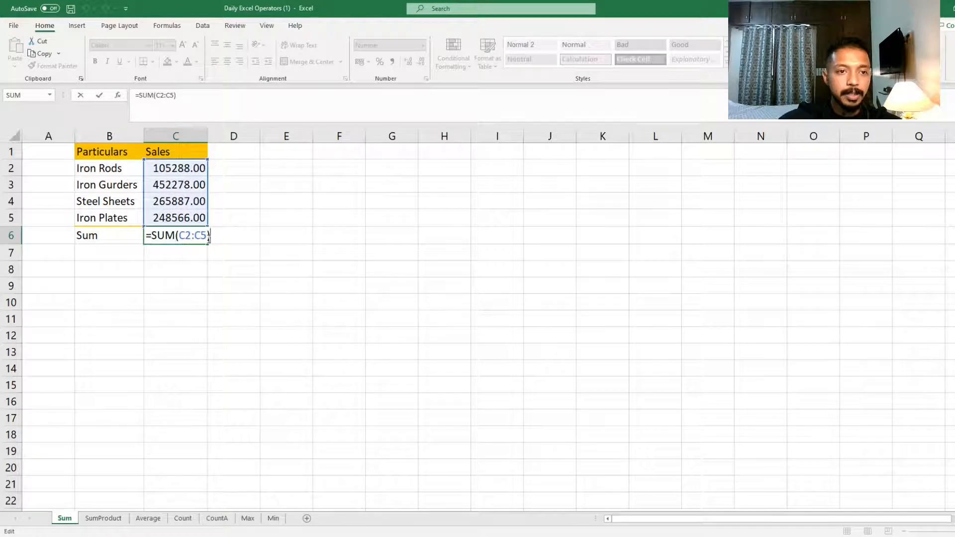
key(Escape)
text(=)
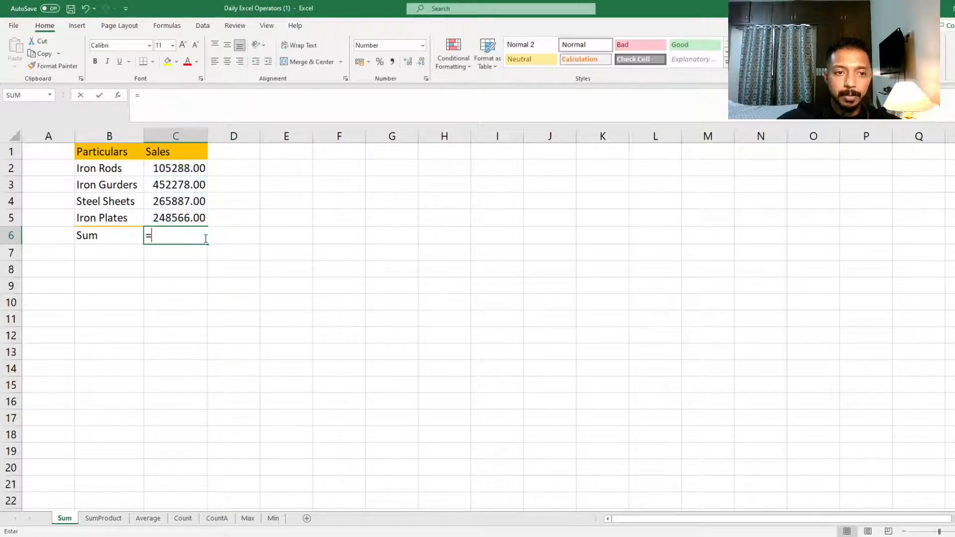
key(Escape)
double_click(205, 238)
key(Escape)
text(=)
key(Escape)
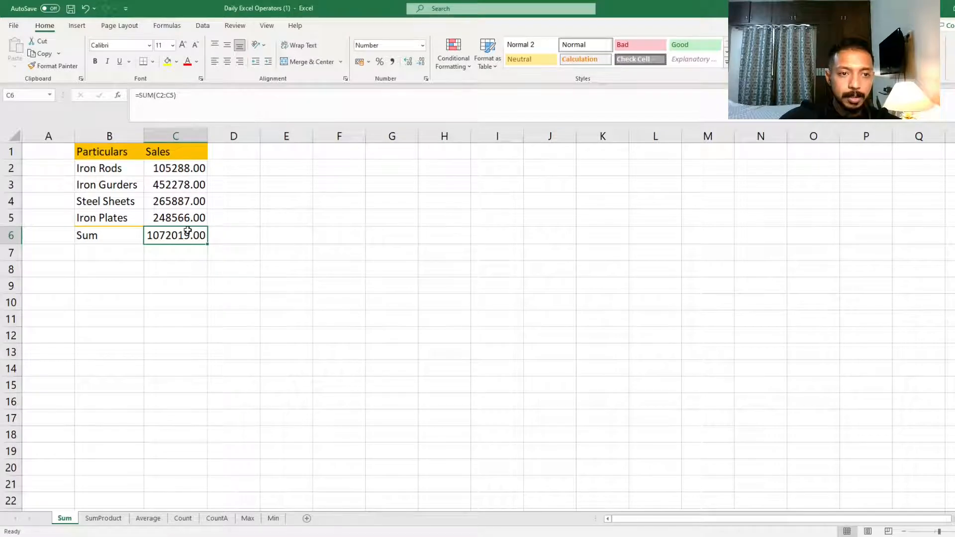
double_click(187, 230)
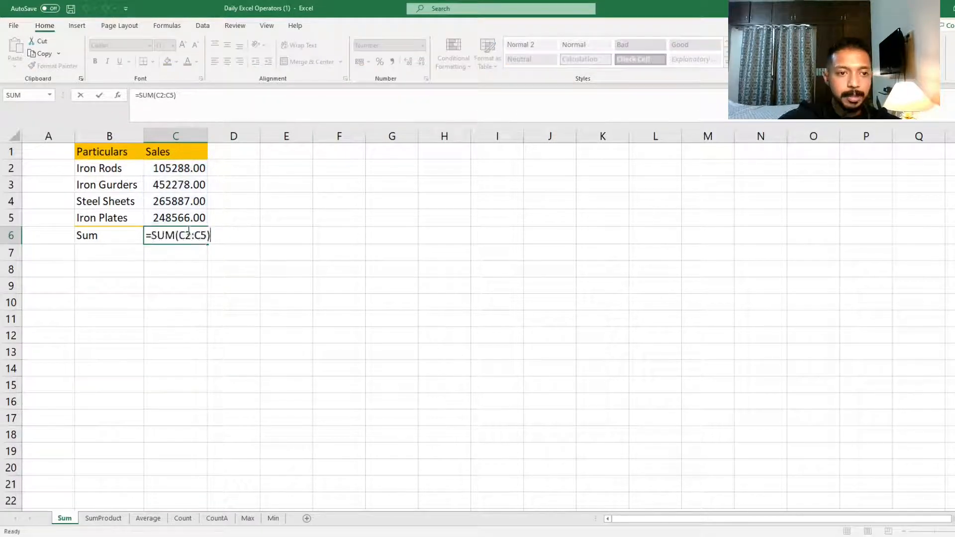
key(Escape)
text(=)
click(184, 169)
text(+)
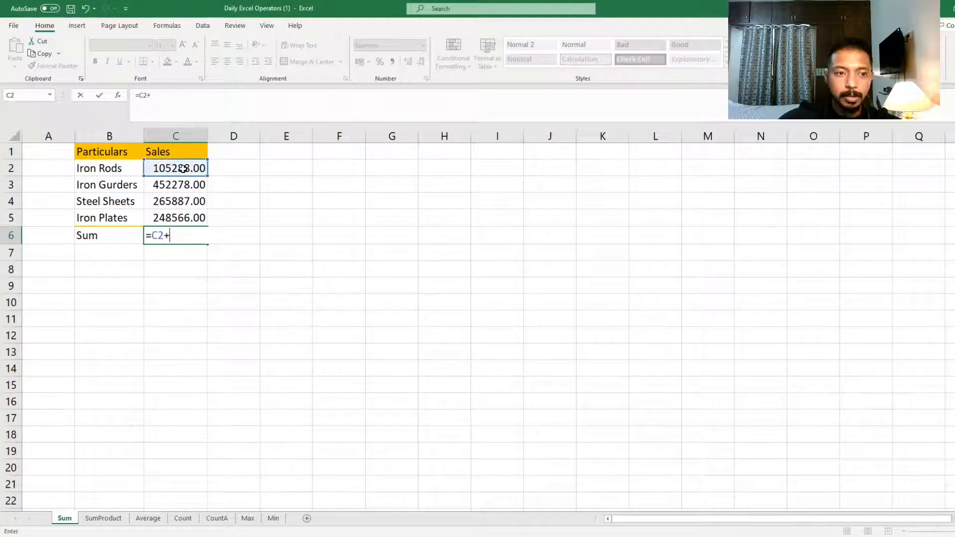
click(181, 186)
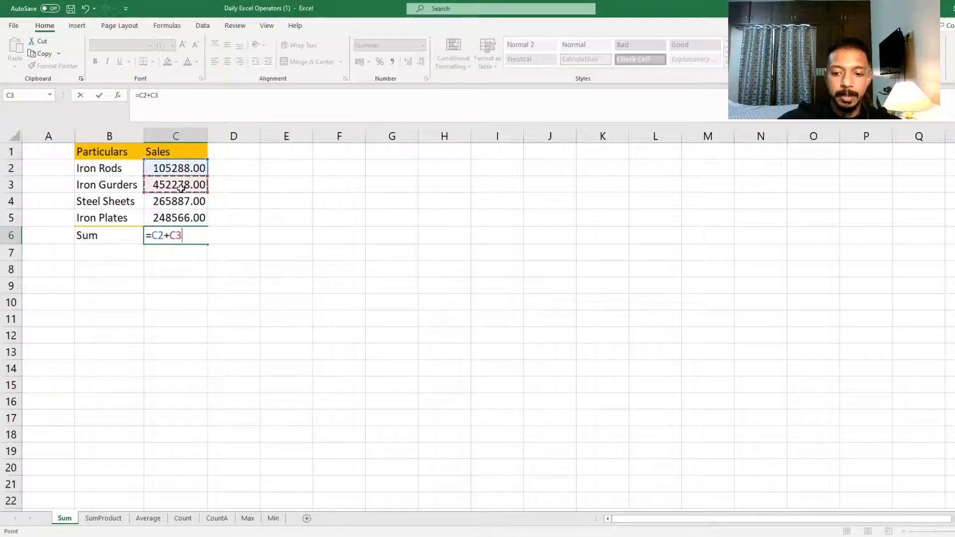
text(+)
key(Escape)
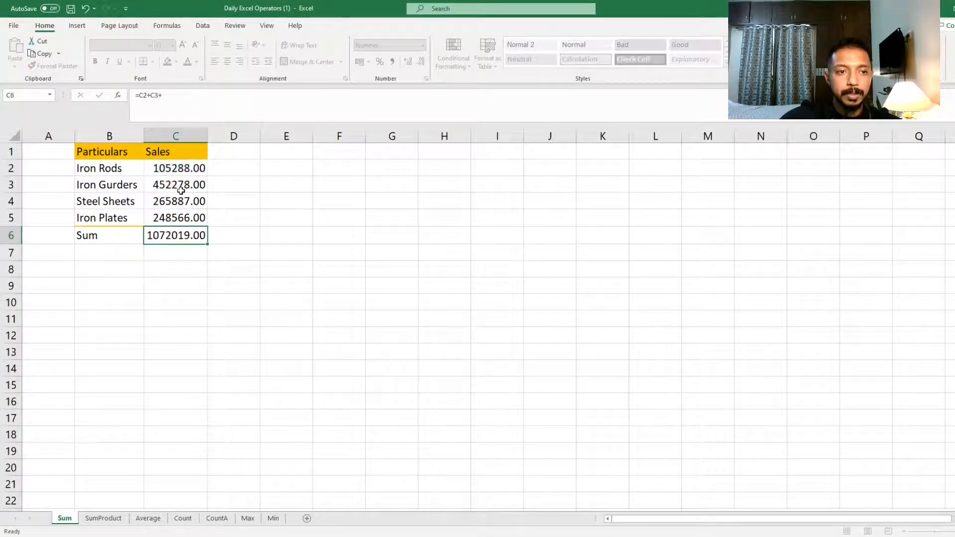
double_click(178, 245)
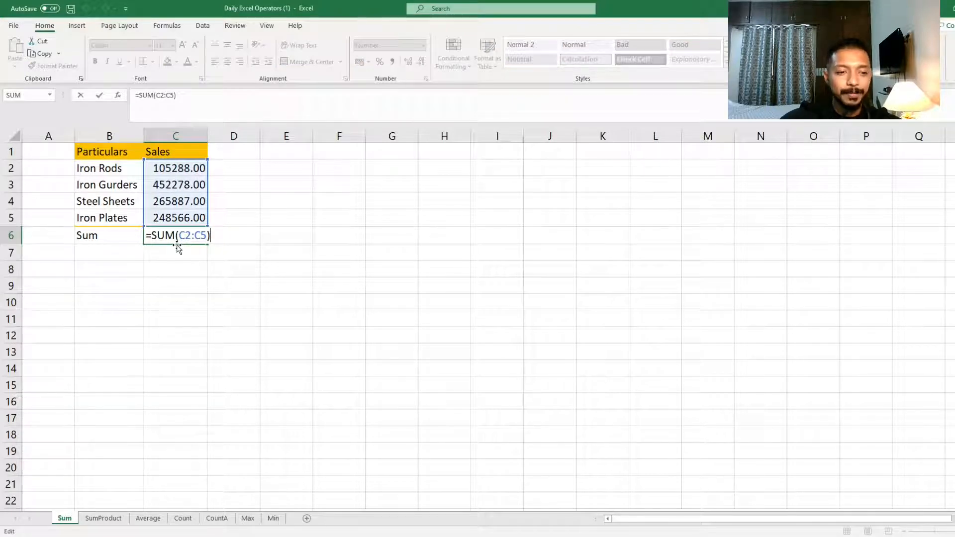
key(Escape)
Step: Switch to the SumProduct sheet and look over the particulars listed in B2:B5
click(103, 518)
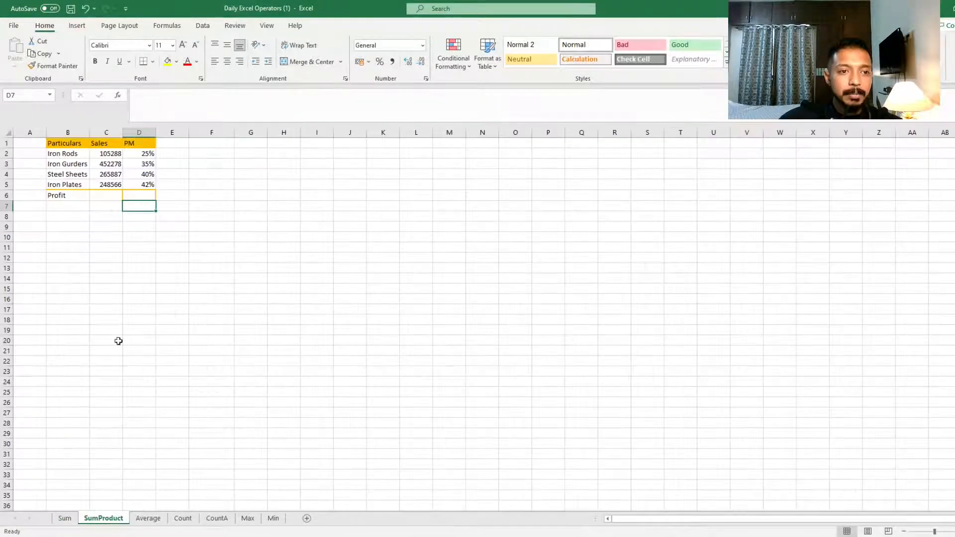
scroll(309, 373, up, 5)
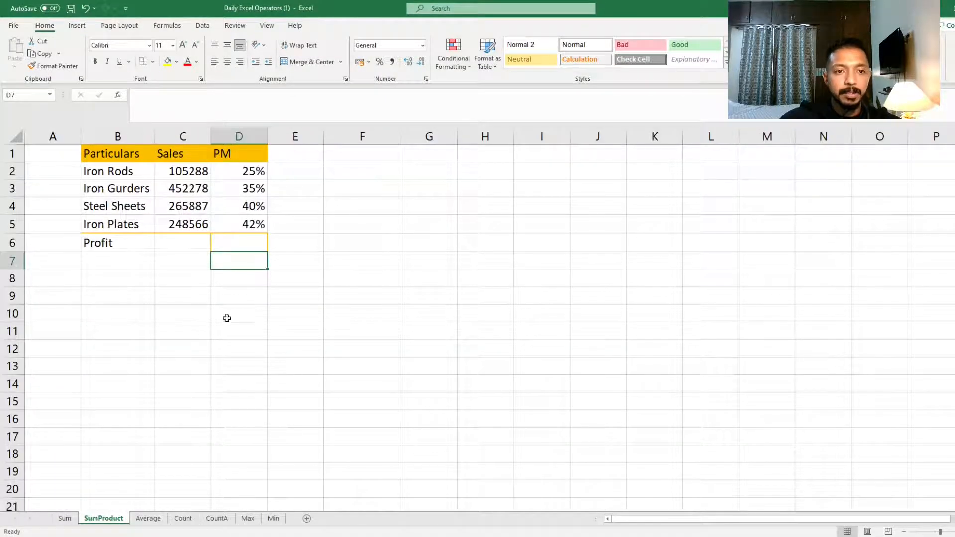
scroll(458, 393, up, 2)
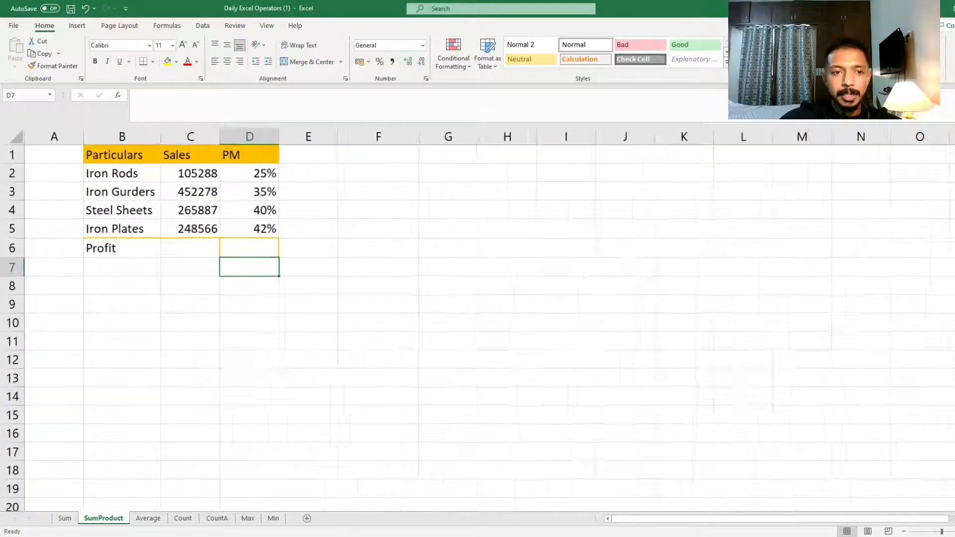
click(237, 290)
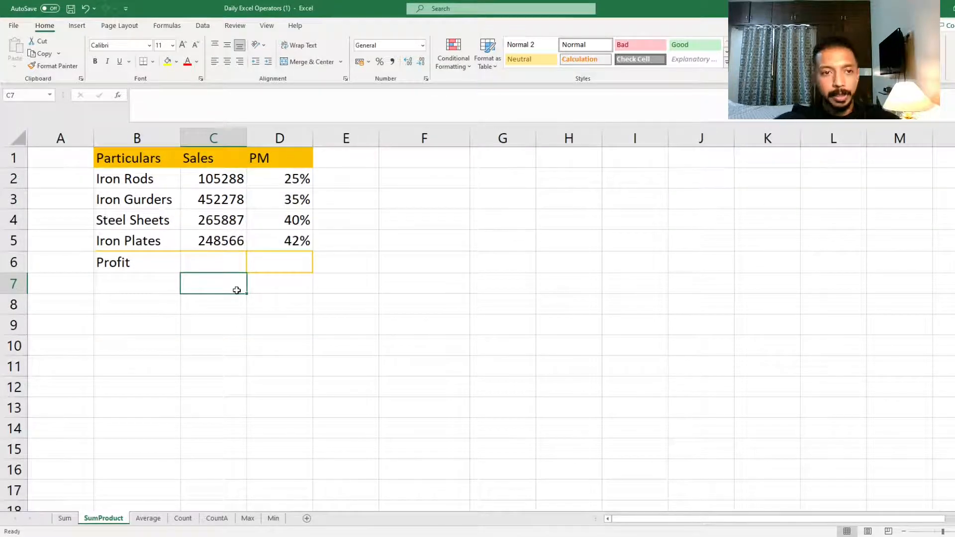
click(235, 265)
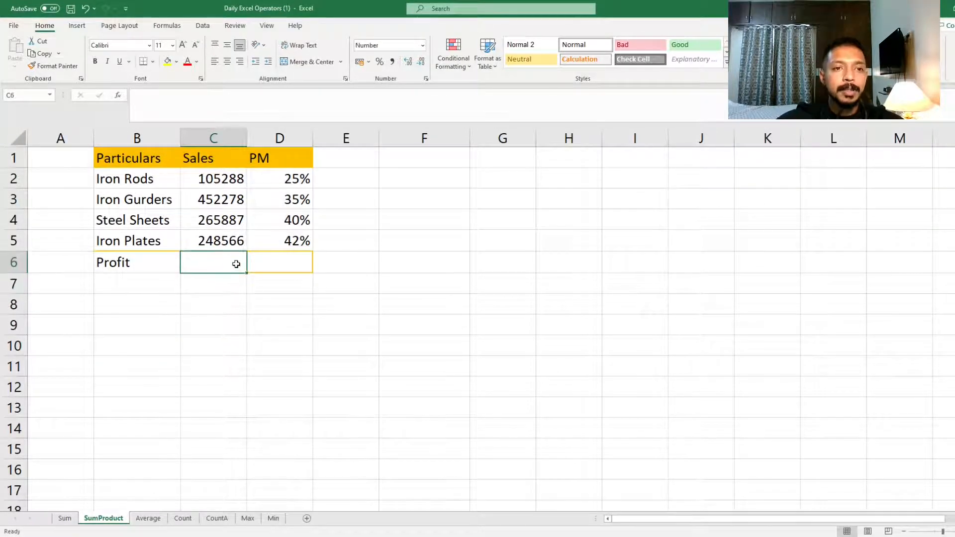
drag(136, 159, 146, 235)
drag(144, 182, 156, 238)
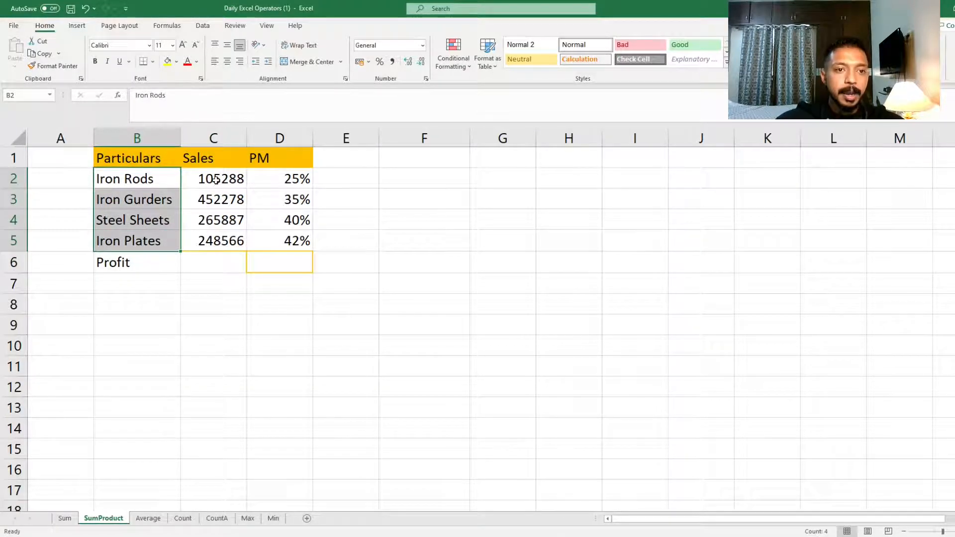
Step: Look over the sales figures in C2:C5 and the PM percentages in D2:D5
drag(215, 180, 217, 238)
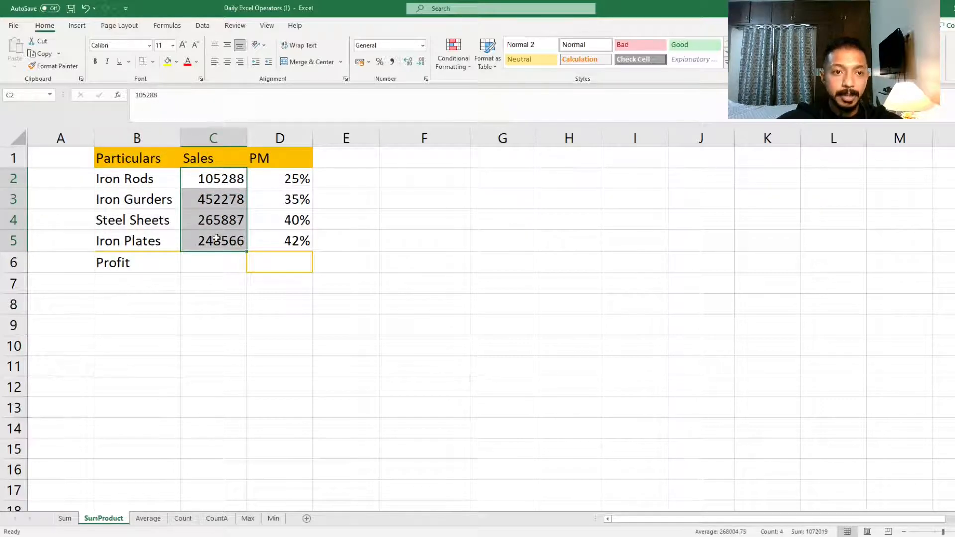
click(289, 181)
drag(291, 206, 293, 236)
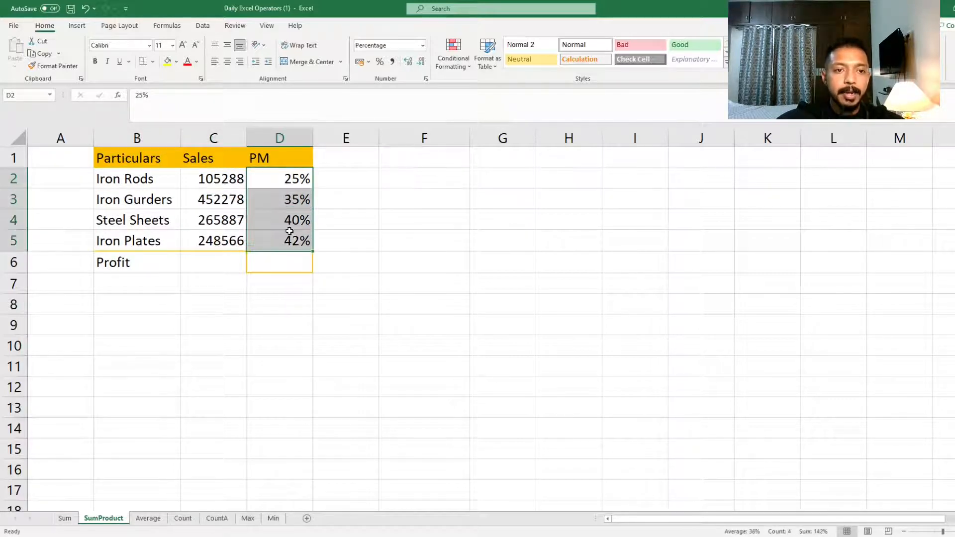
click(276, 259)
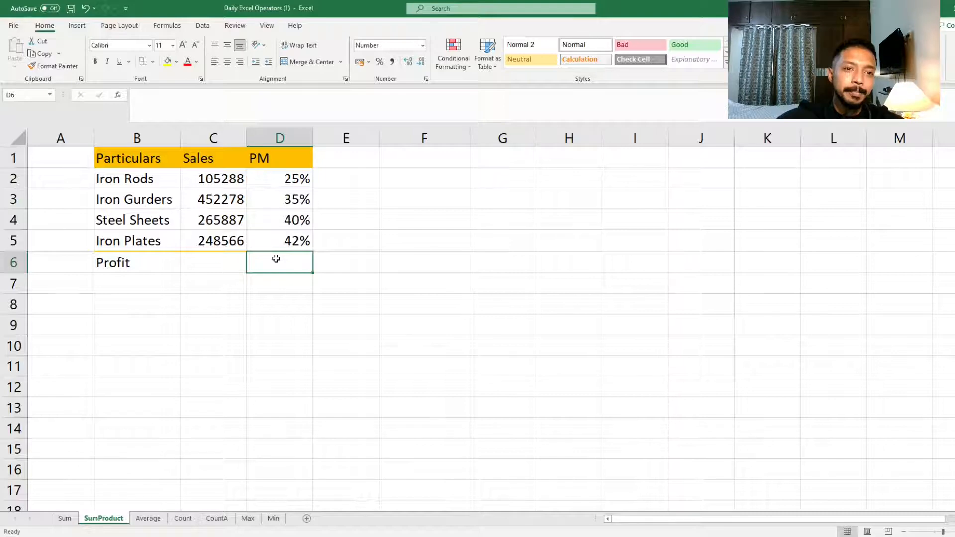
text(=)
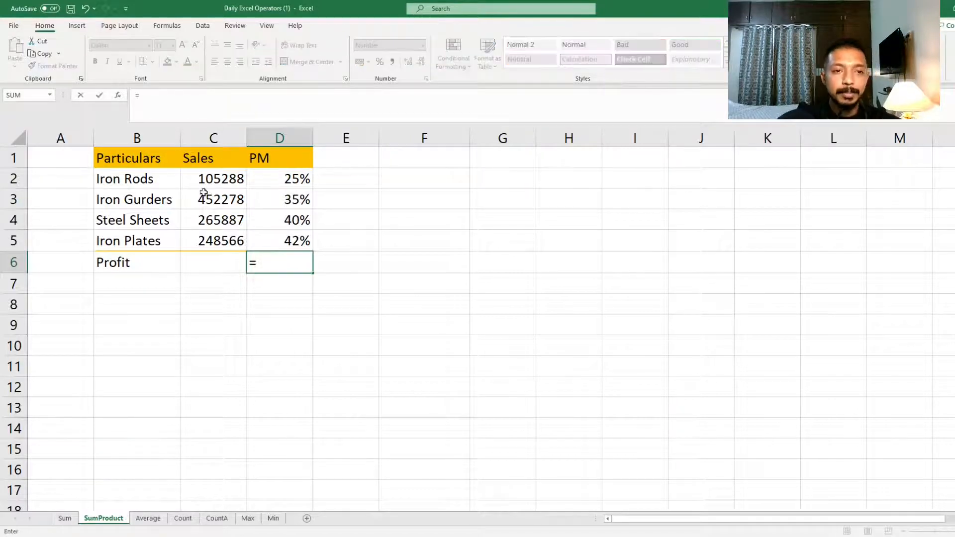
click(217, 178)
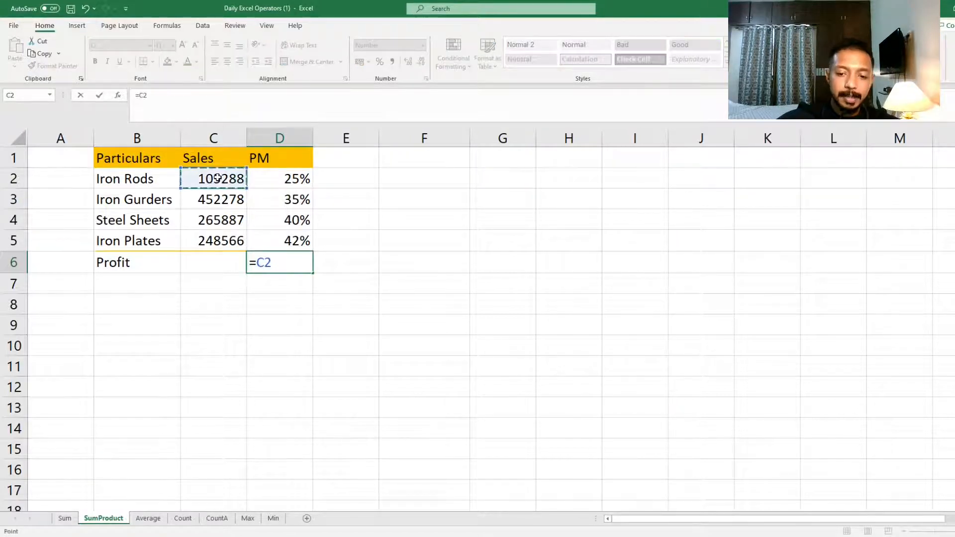
text(*)
click(275, 181)
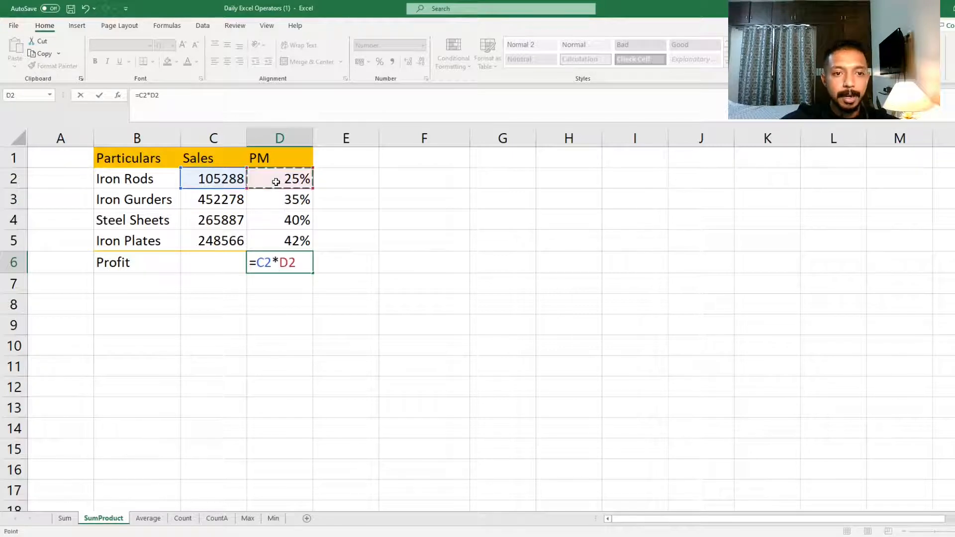
text(+()
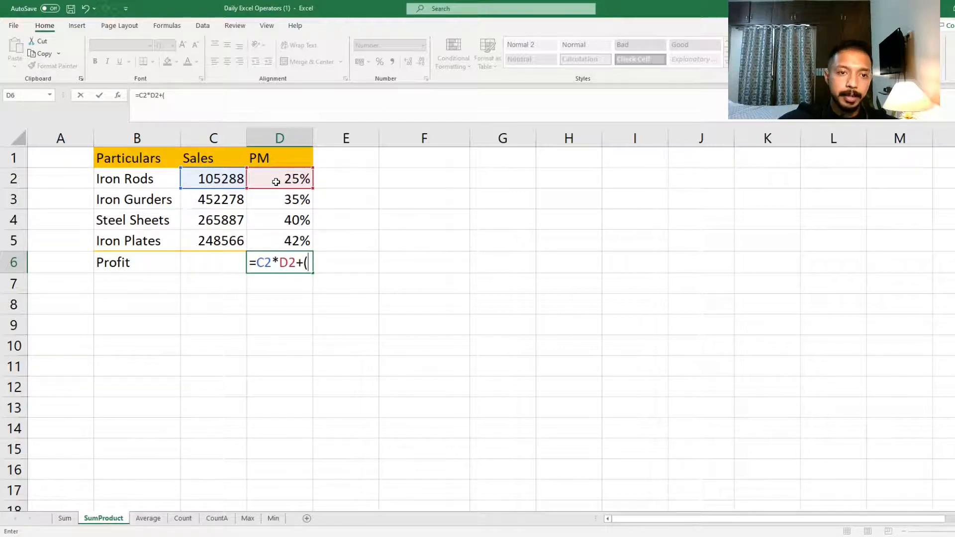
click(241, 199)
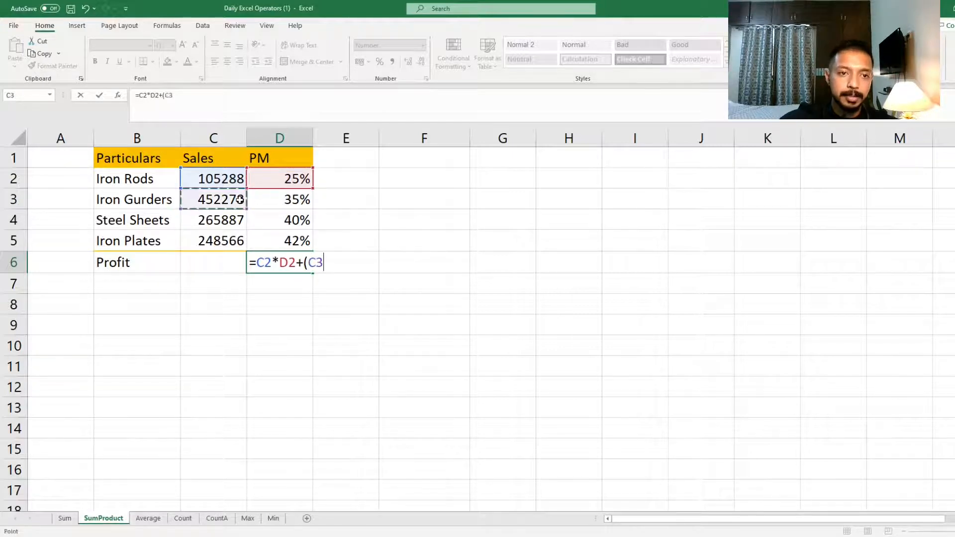
text(*)
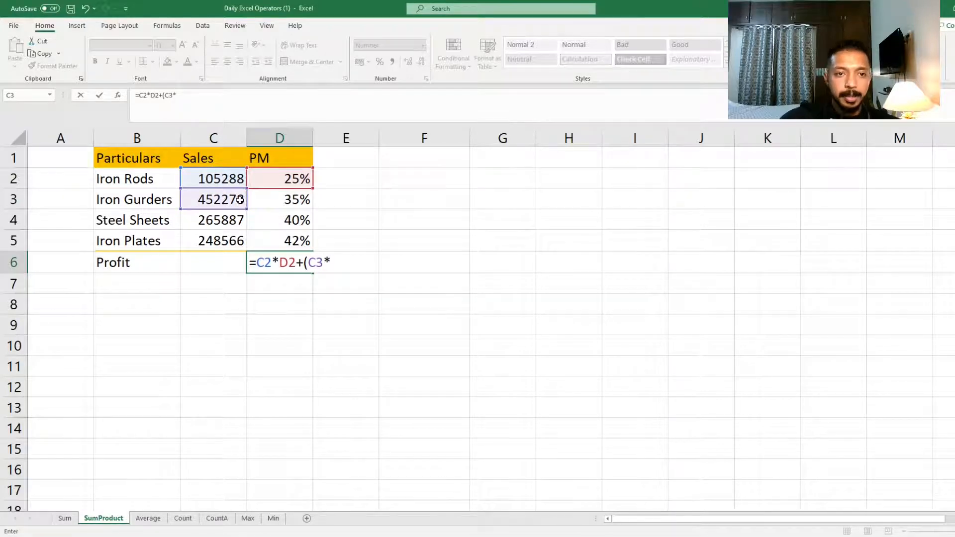
click(297, 199)
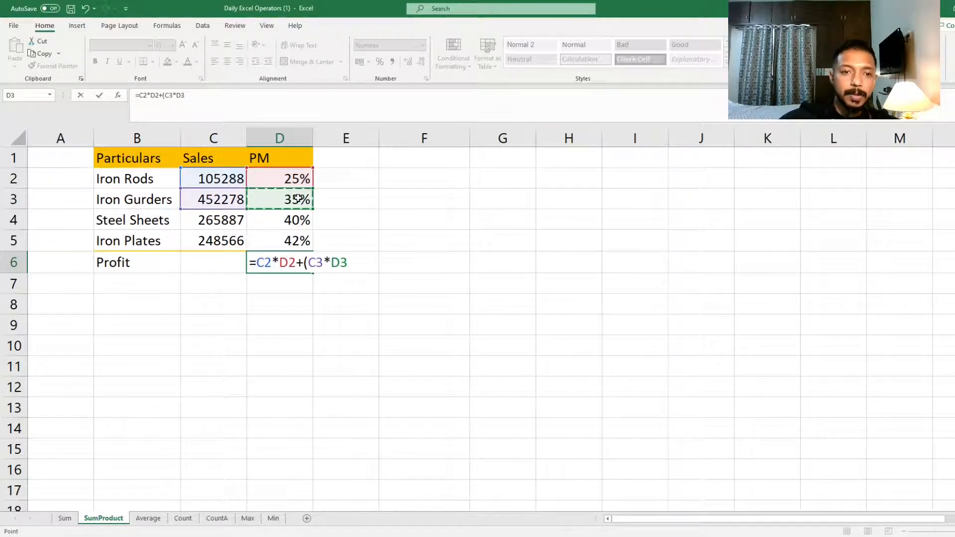
text()+()
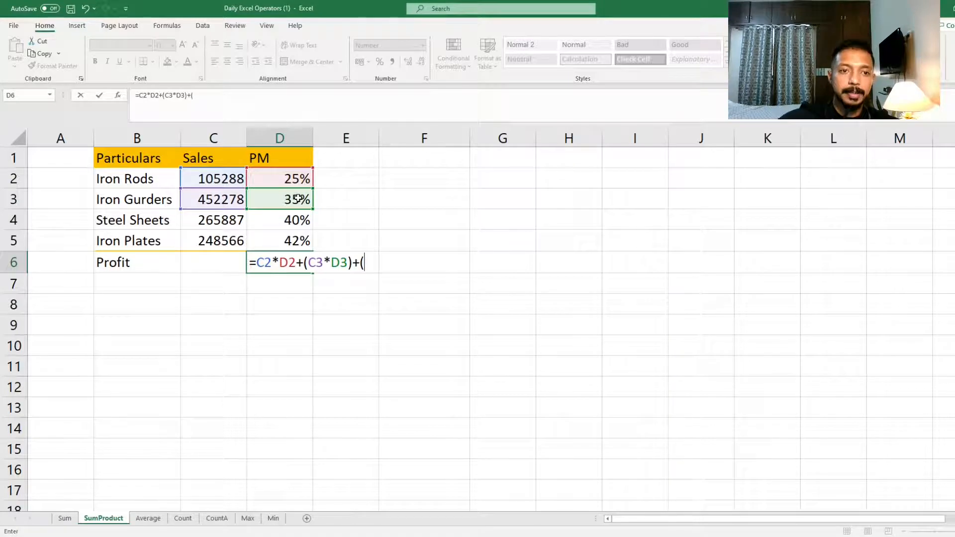
click(203, 220)
text(*)
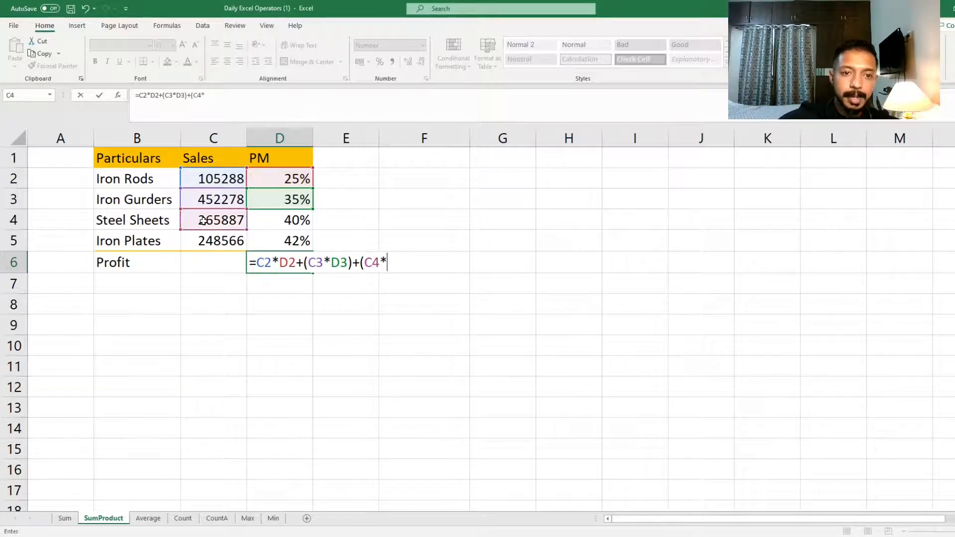
click(258, 224)
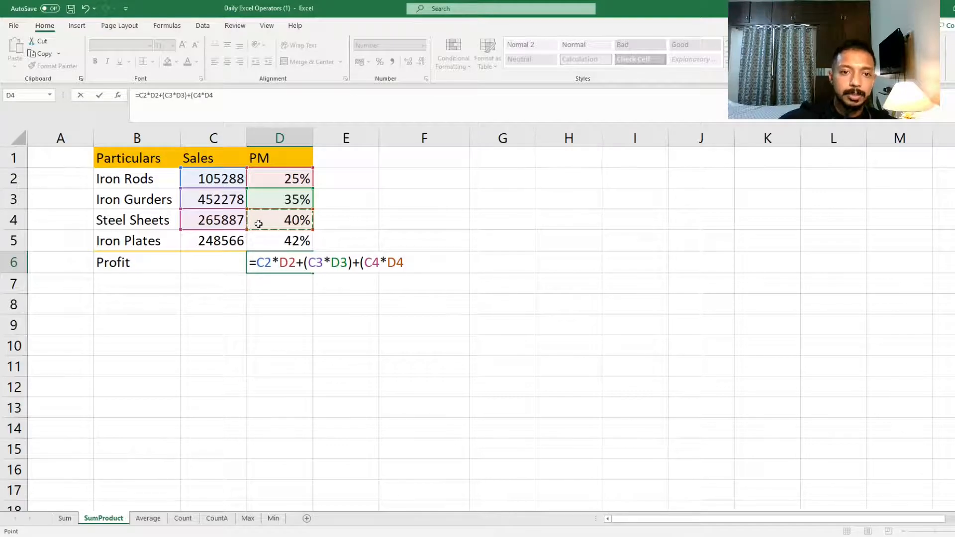
text())
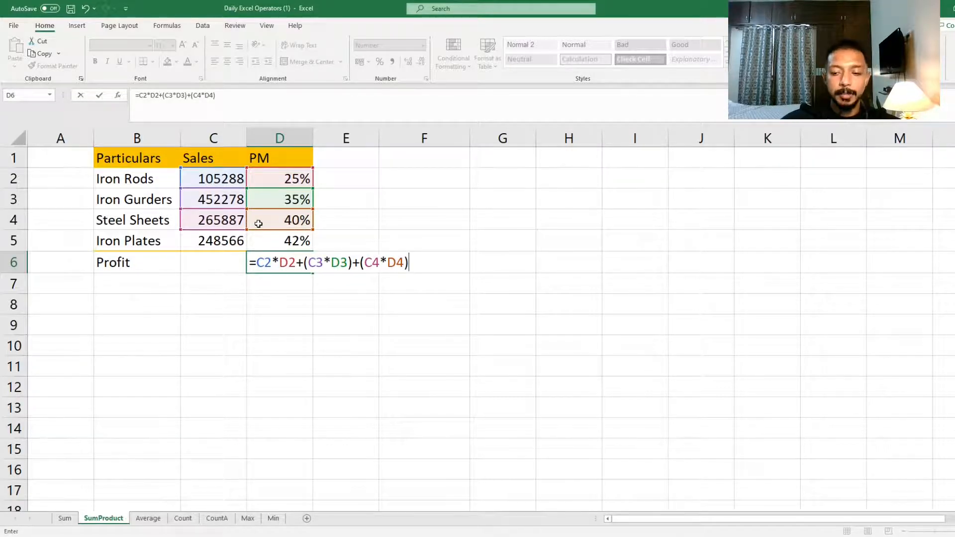
key(Escape)
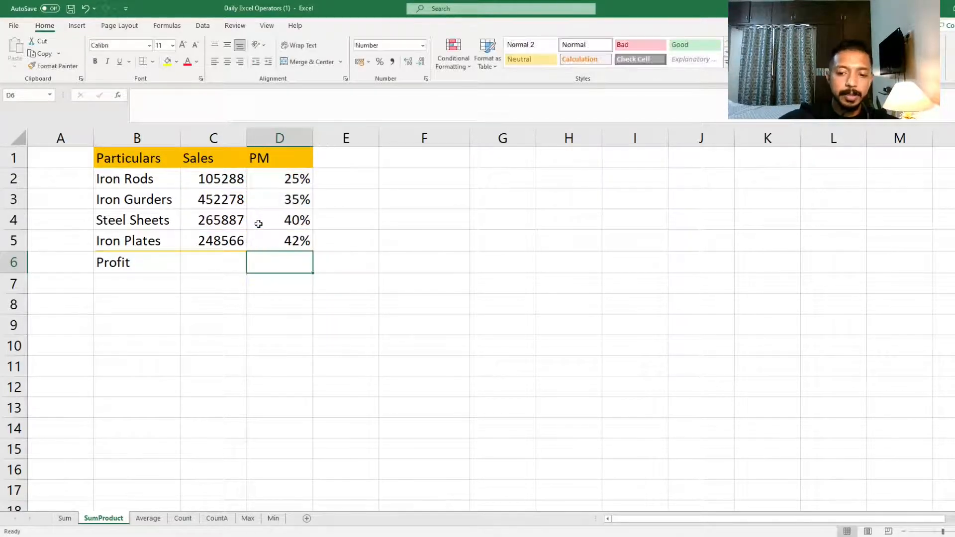
Step: Calculate the profit in cell D6 with the formula =SUMPRODUCT(C2:C5,D2:D5)
text(=SUM)
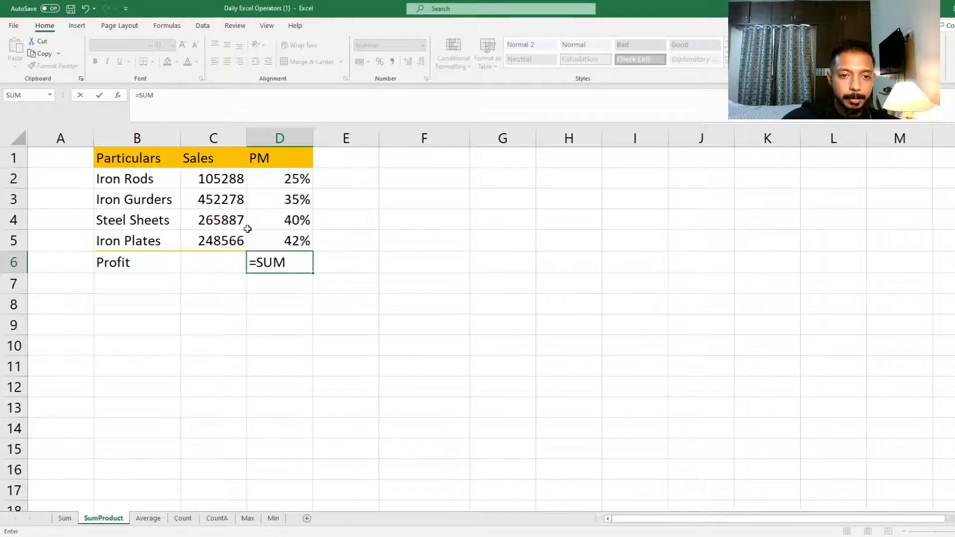
text(PRODUCT()
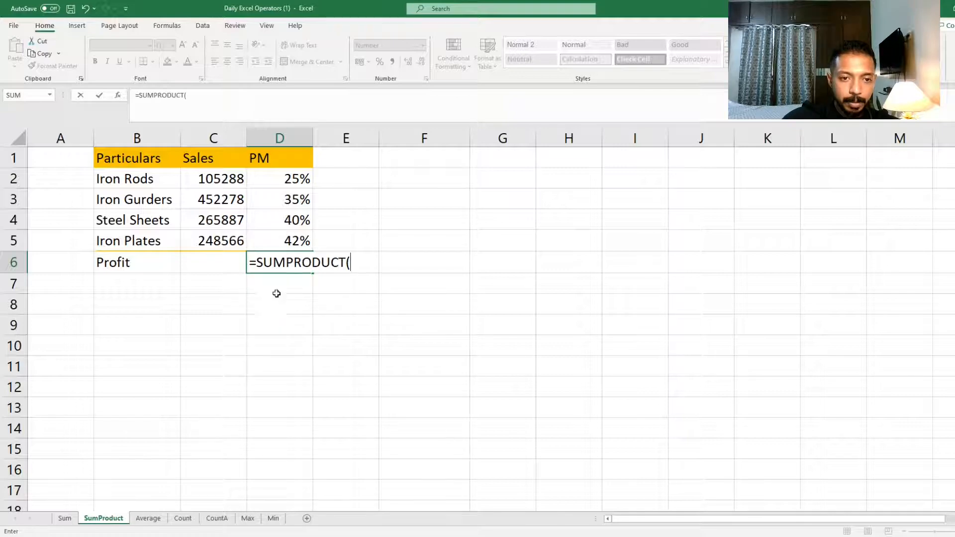
click(222, 180)
drag(223, 180, 226, 232)
text(,)
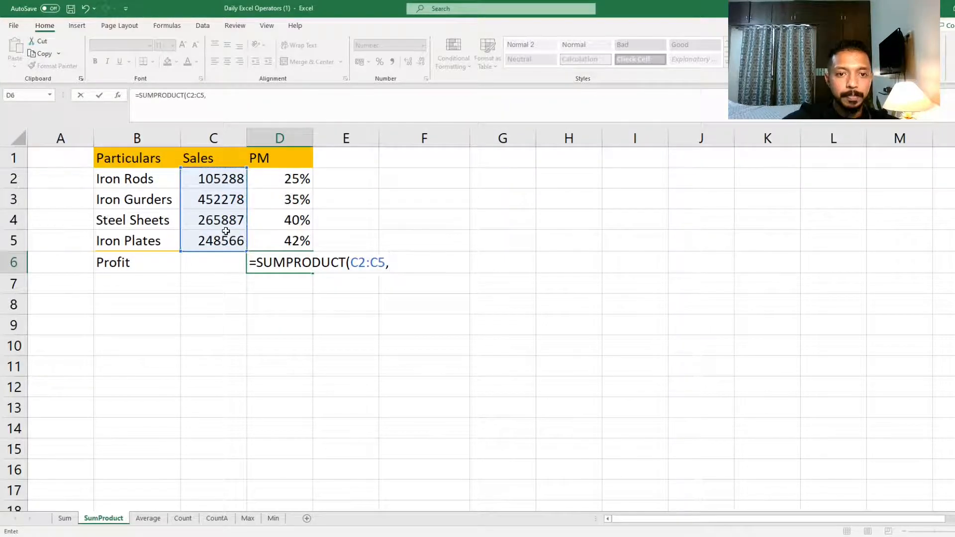
drag(275, 181, 273, 234)
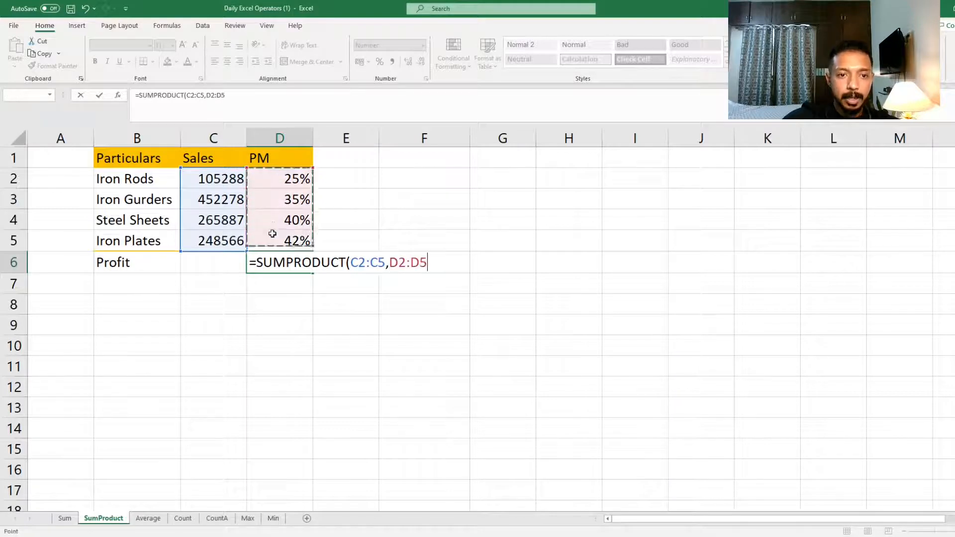
text())
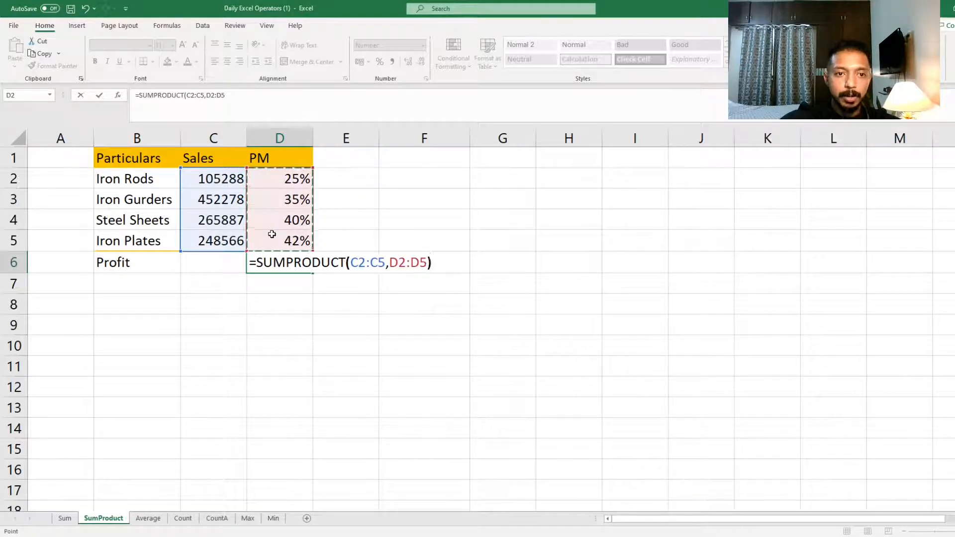
key(Return)
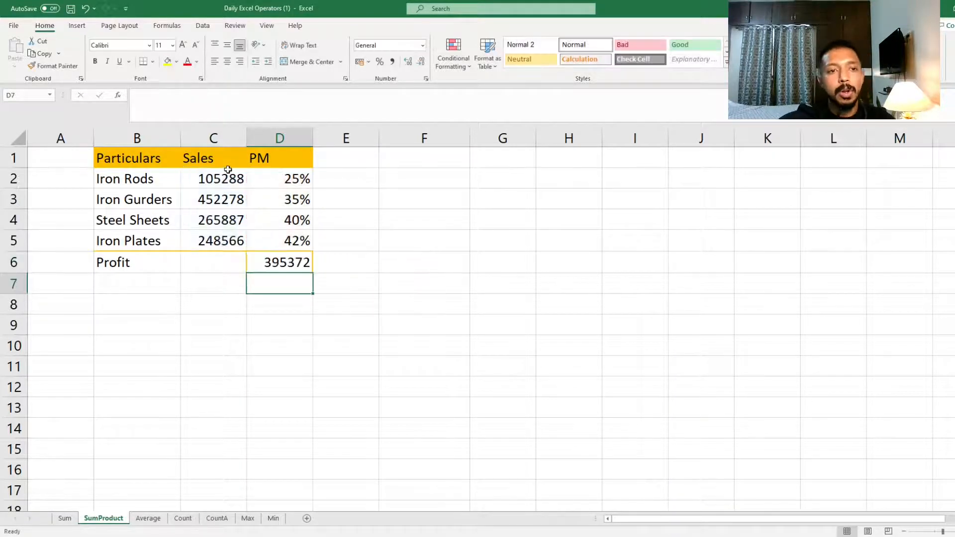
Step: Review the sales and PM cells and examine the SUMPRODUCT formula in D6, leaving the formula as it is
drag(230, 174, 235, 244)
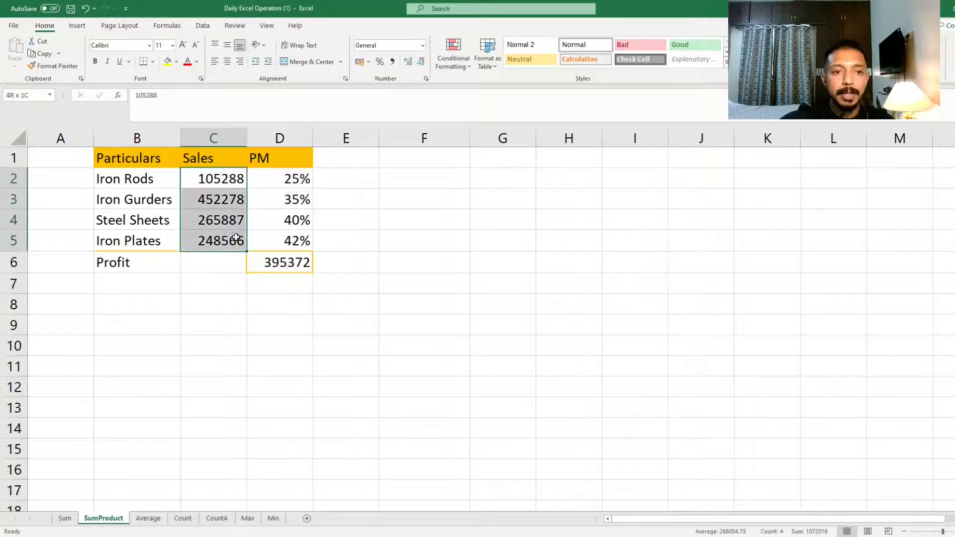
click(287, 198)
click(221, 177)
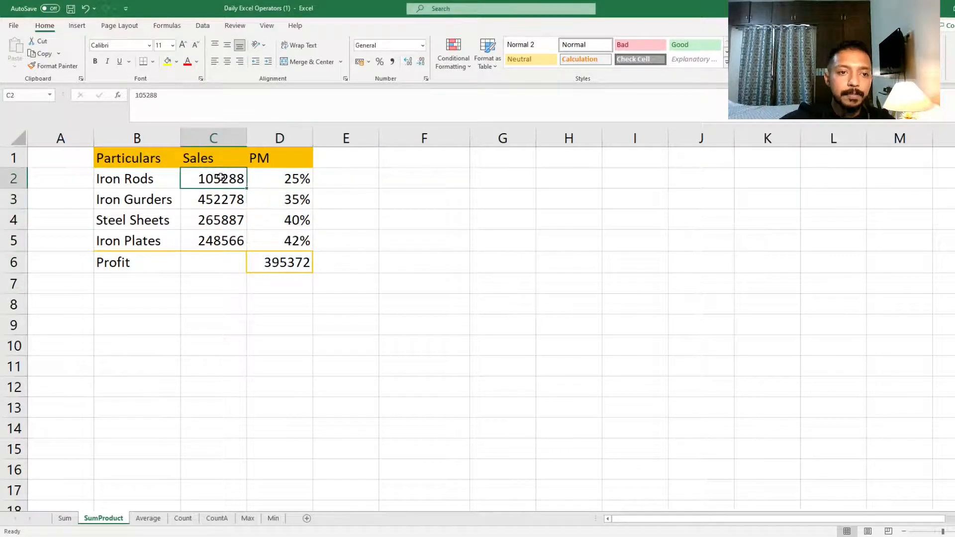
click(212, 251)
click(212, 253)
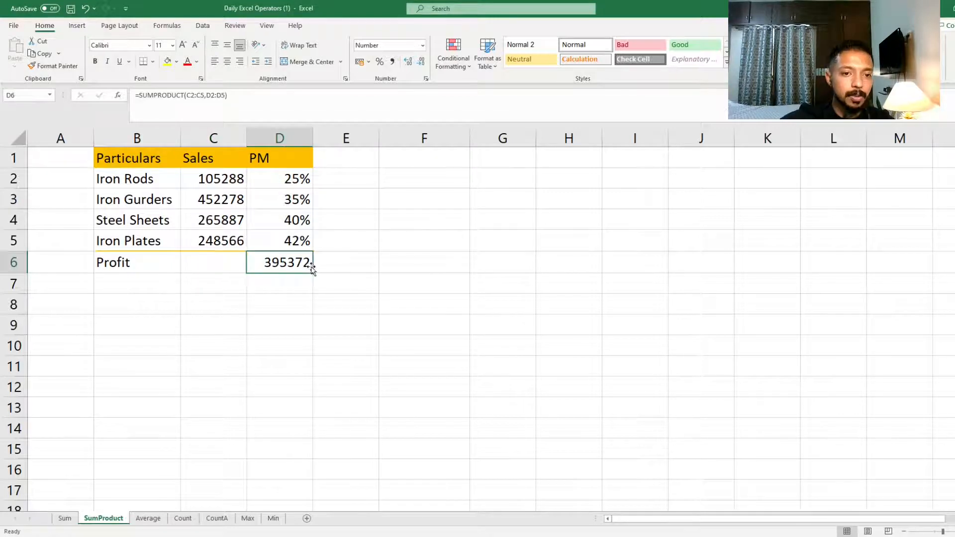
double_click(299, 263)
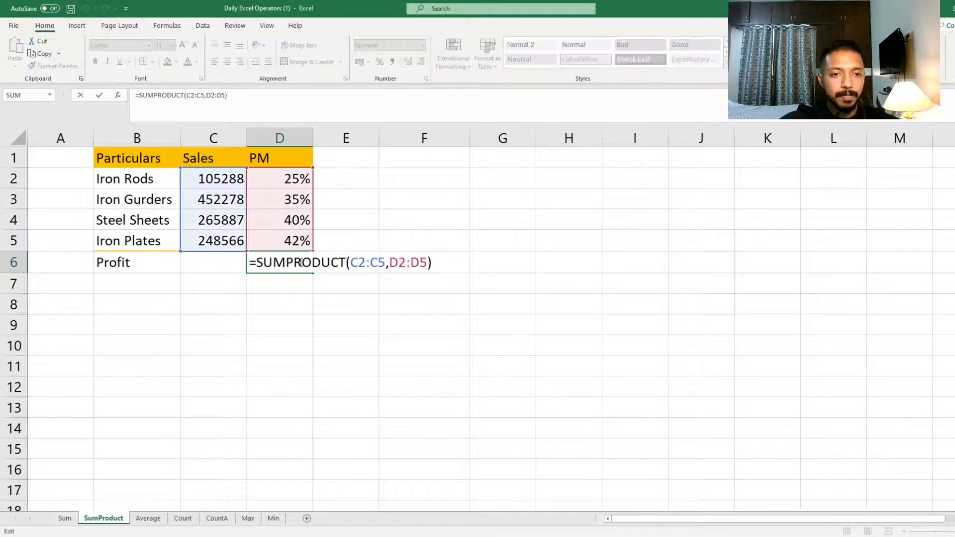
key(ctrl+Return)
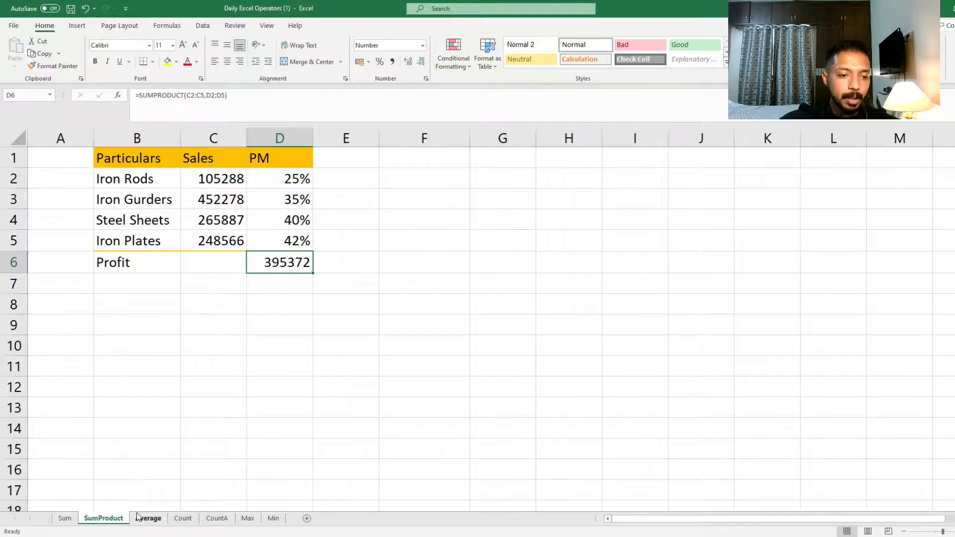
Step: On the Average sheet, average the sales in cell C6 with the formula =AVERAGE(C2:C5)
click(146, 518)
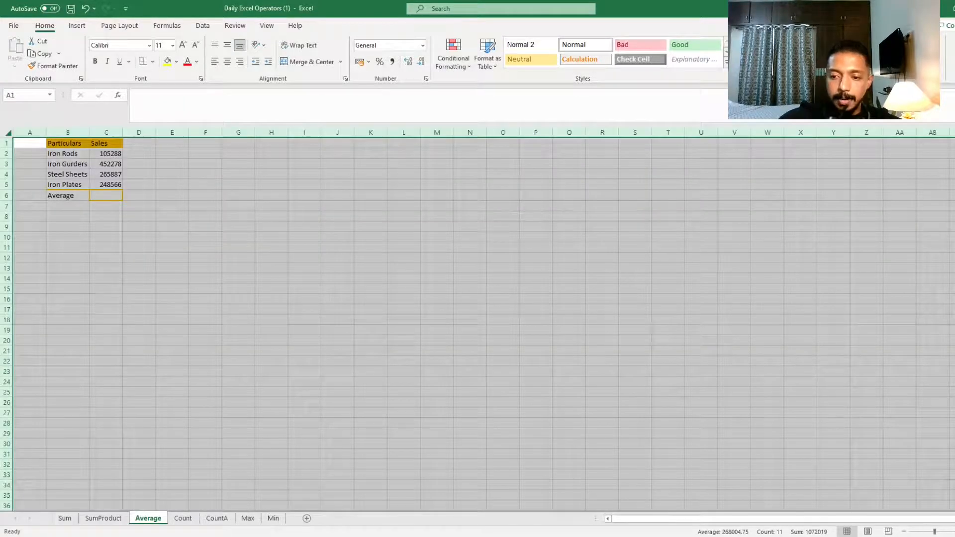
scroll(478, 321, up, 5)
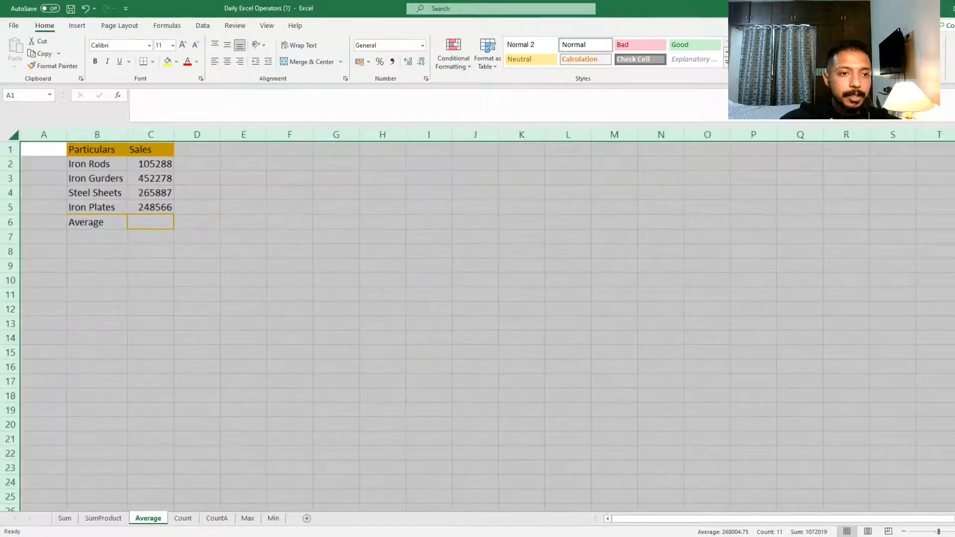
scroll(303, 317, up, 2)
click(216, 256)
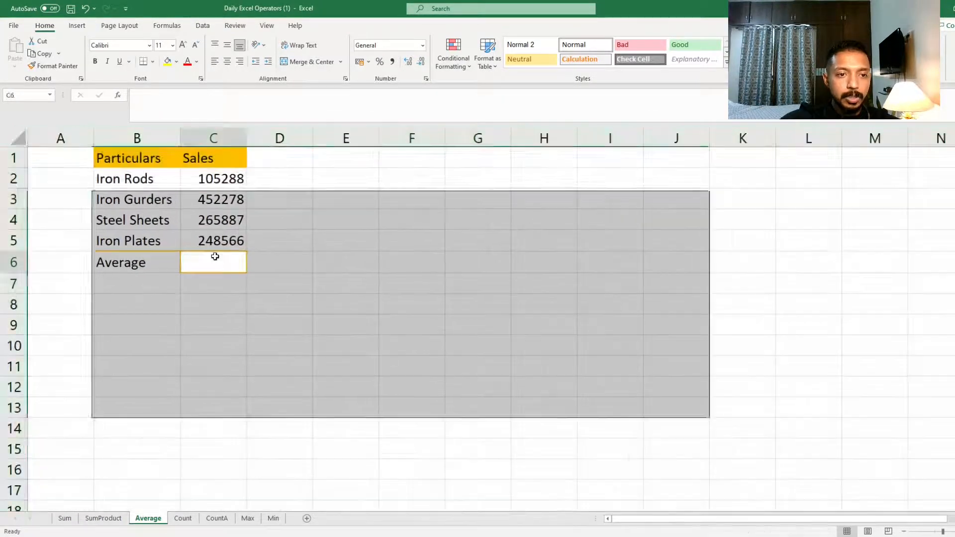
text(=AVERAGE()
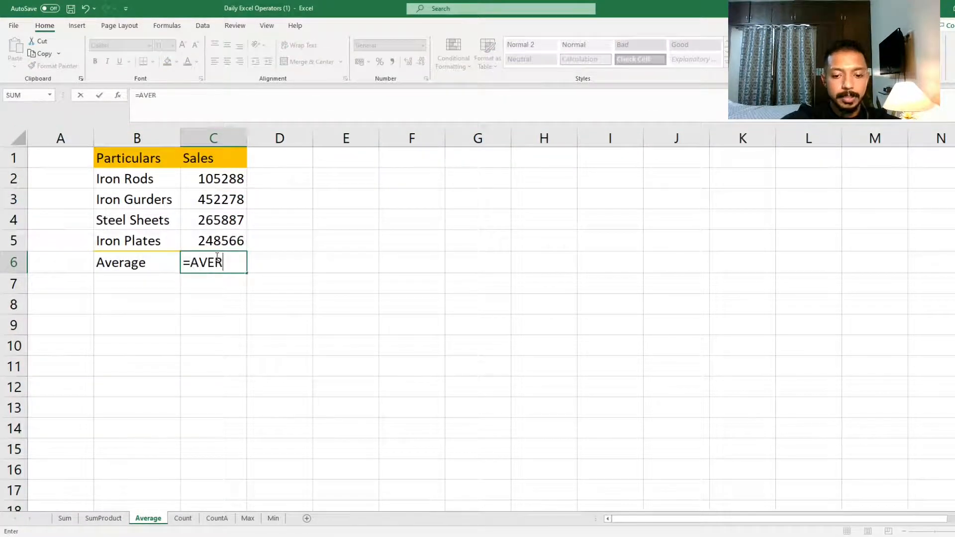
key(Up)
key(Up)
key(Up)
key(Up)
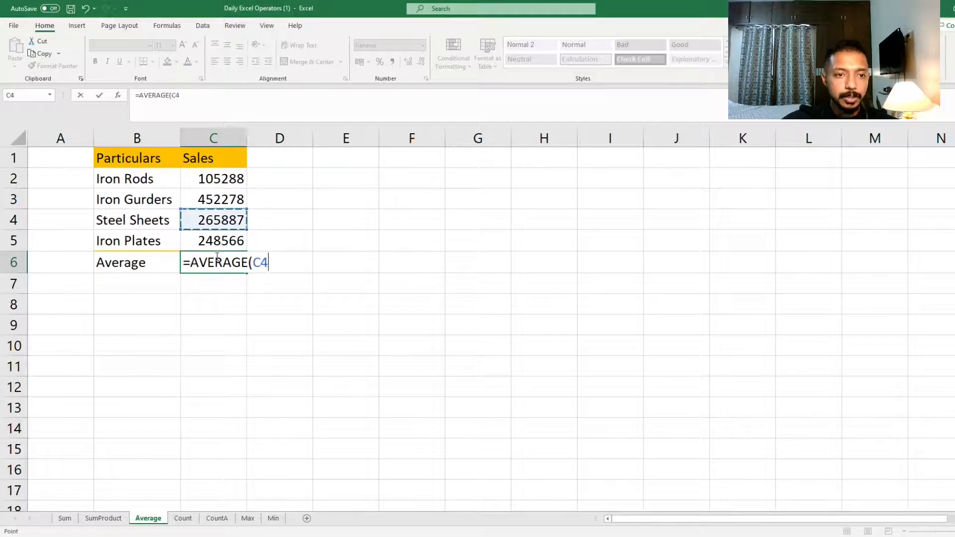
key(shift+Down)
key(shift+Down)
key(shift+Down)
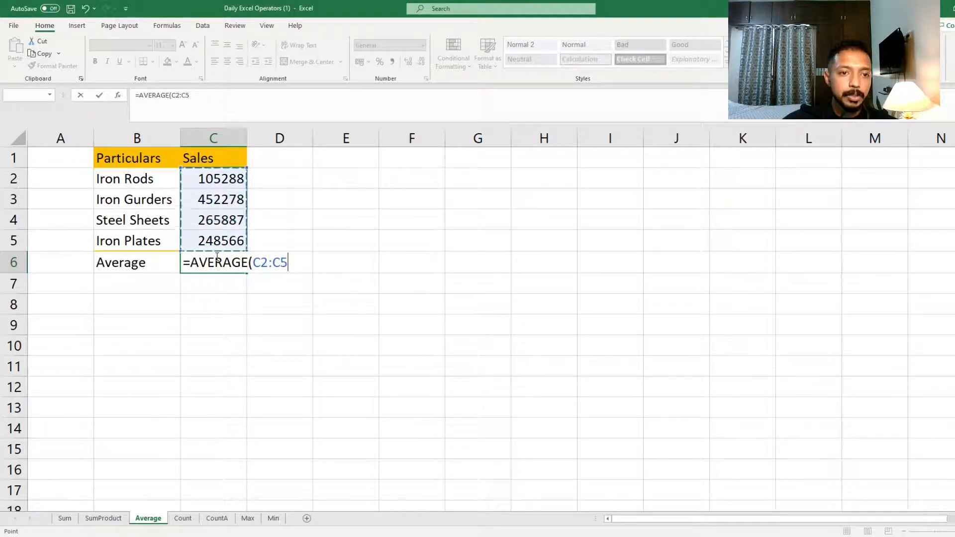
text())
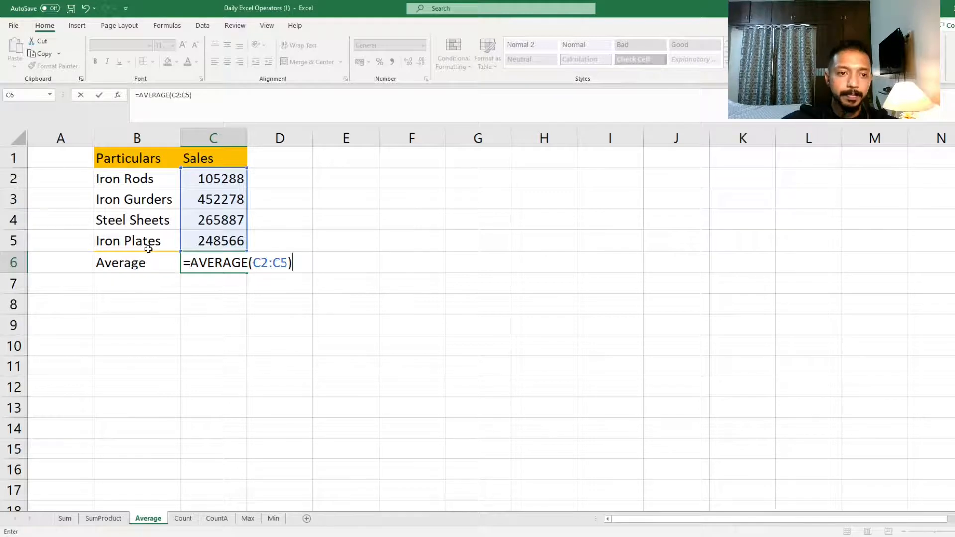
key(Return)
key(Up)
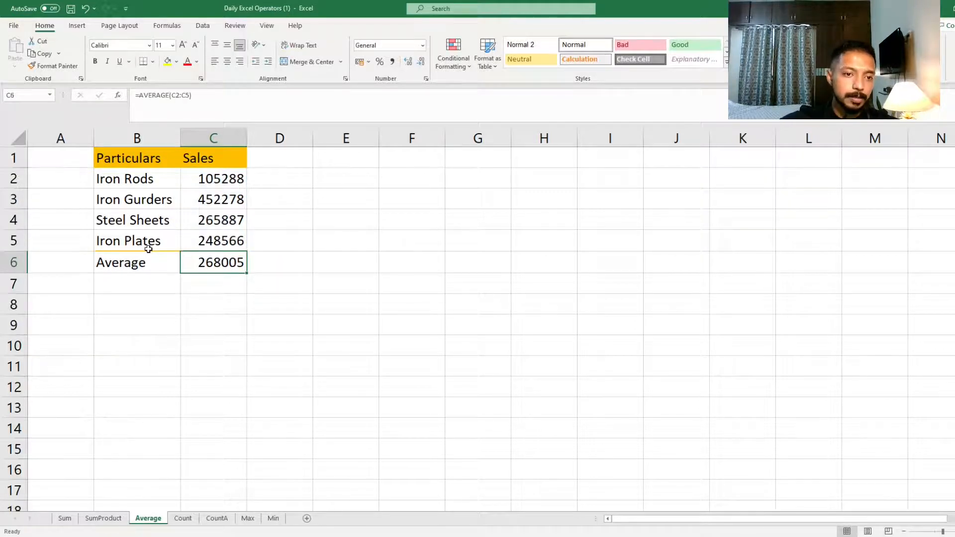
Step: On the Count sheet, count the numeric sales values in cell C6 with the formula =COUNT(C2:C5)
click(183, 518)
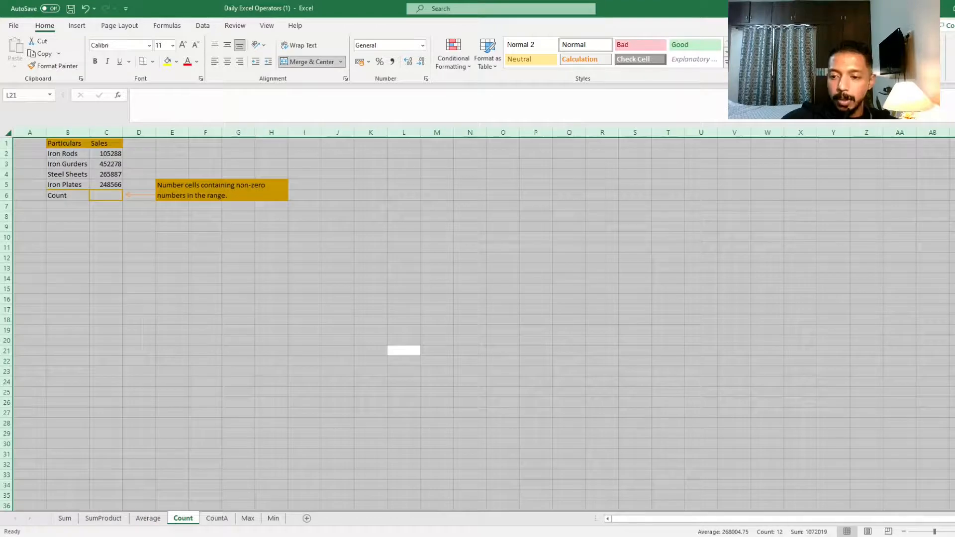
scroll(477, 319, up, 4)
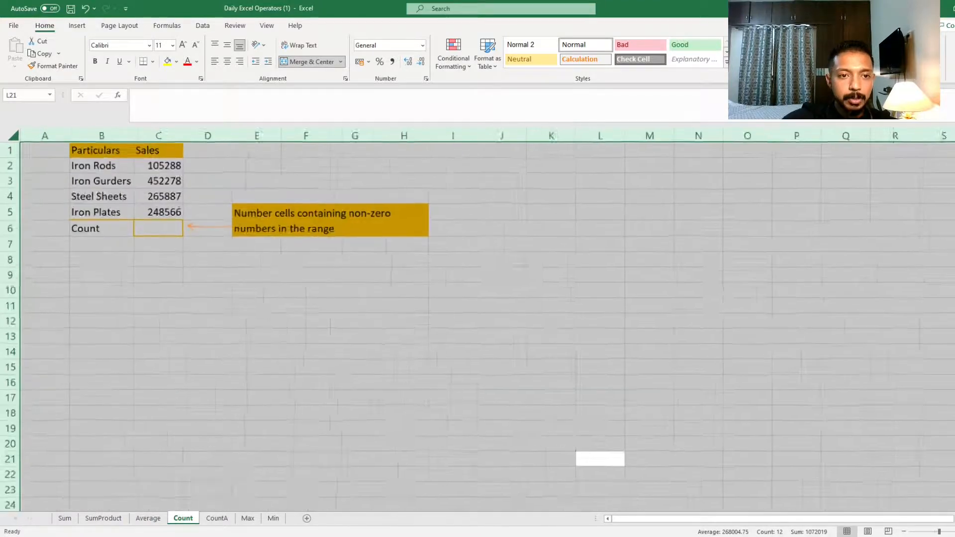
scroll(477, 319, up, 1)
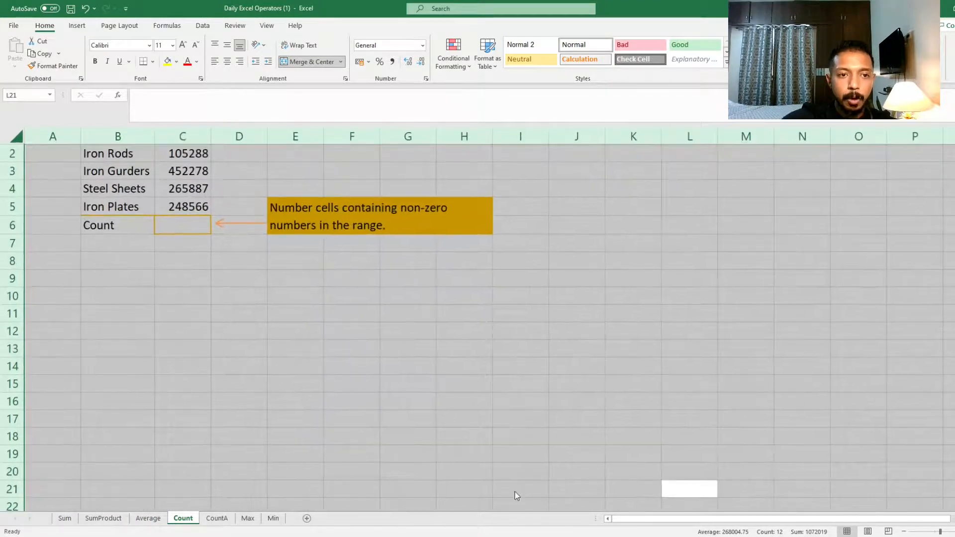
scroll(518, 496, up, 1)
click(73, 309)
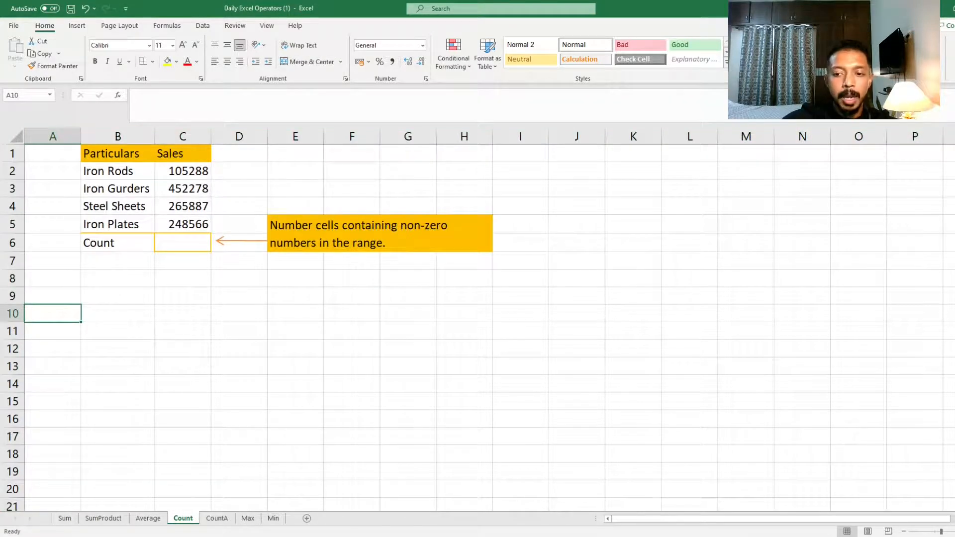
scroll(463, 349, up, 1)
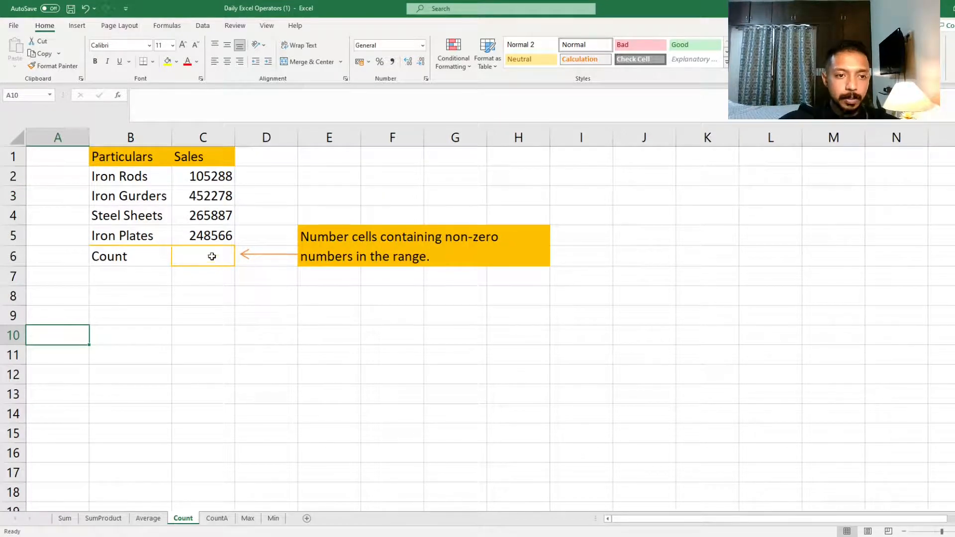
click(196, 248)
text(=COU)
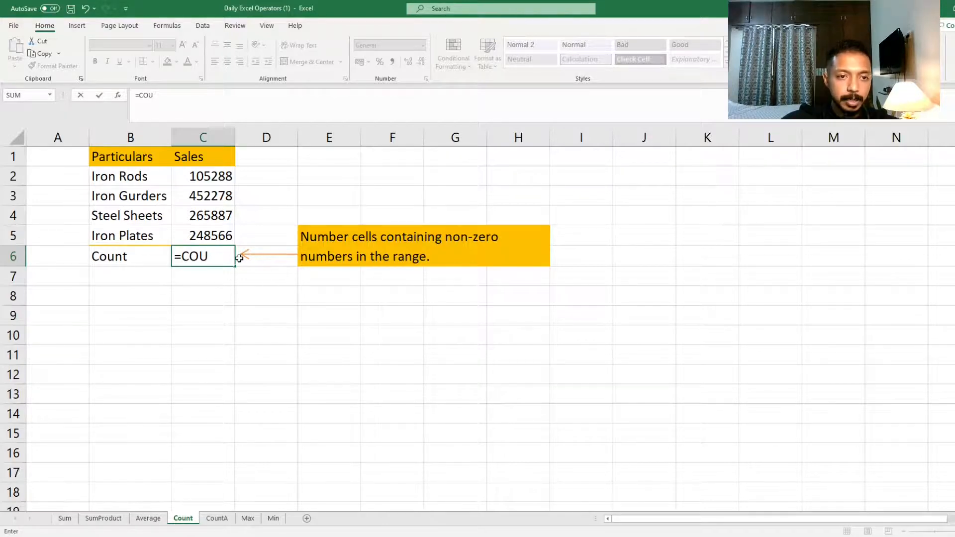
text(NT()
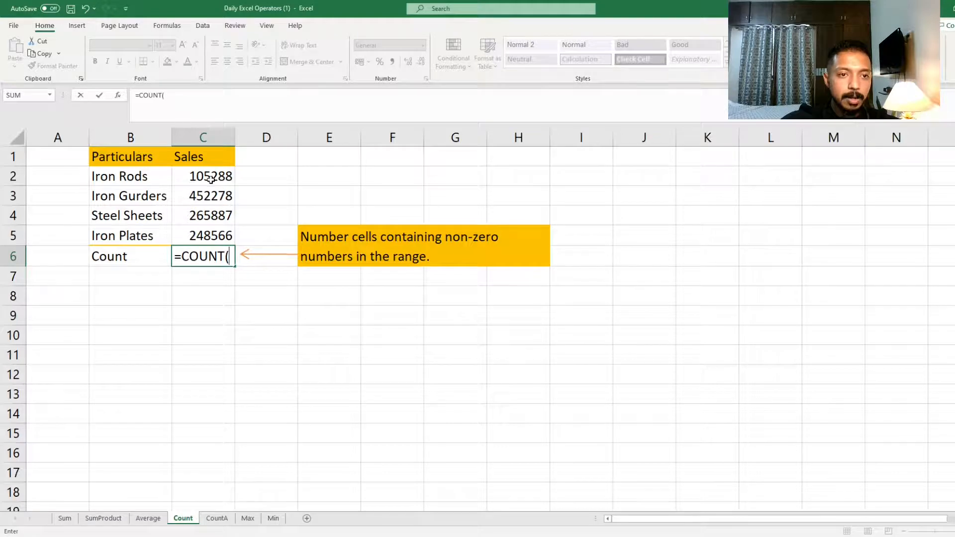
drag(210, 180, 214, 231)
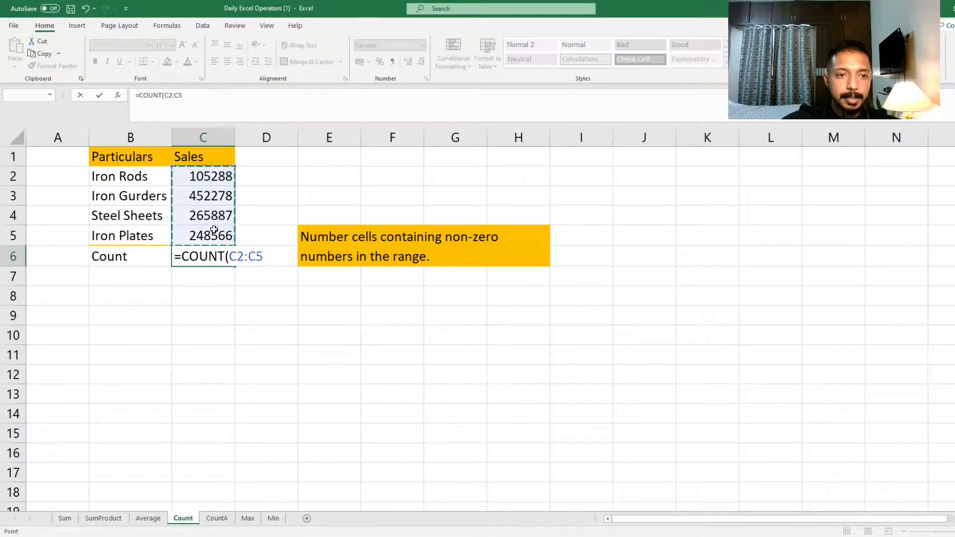
key(Return)
text(\)
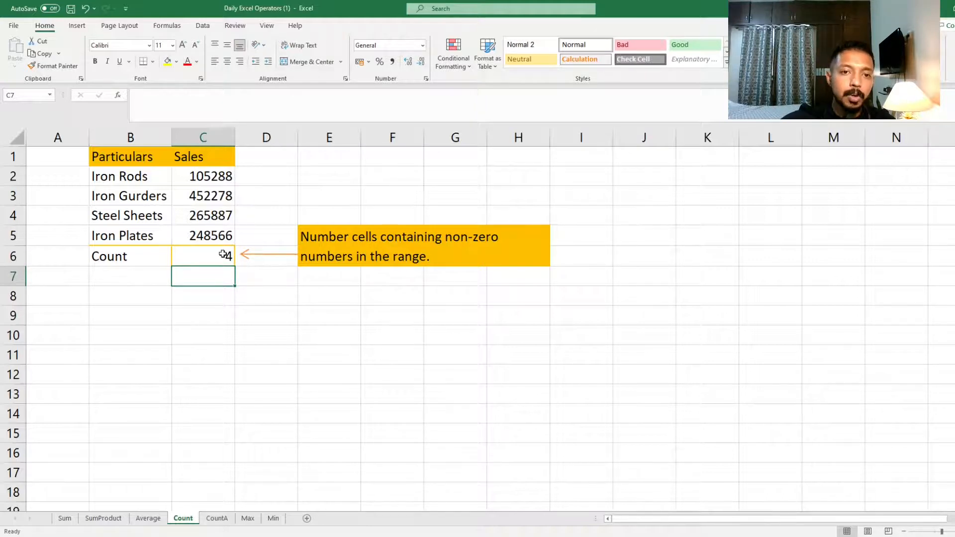
click(224, 255)
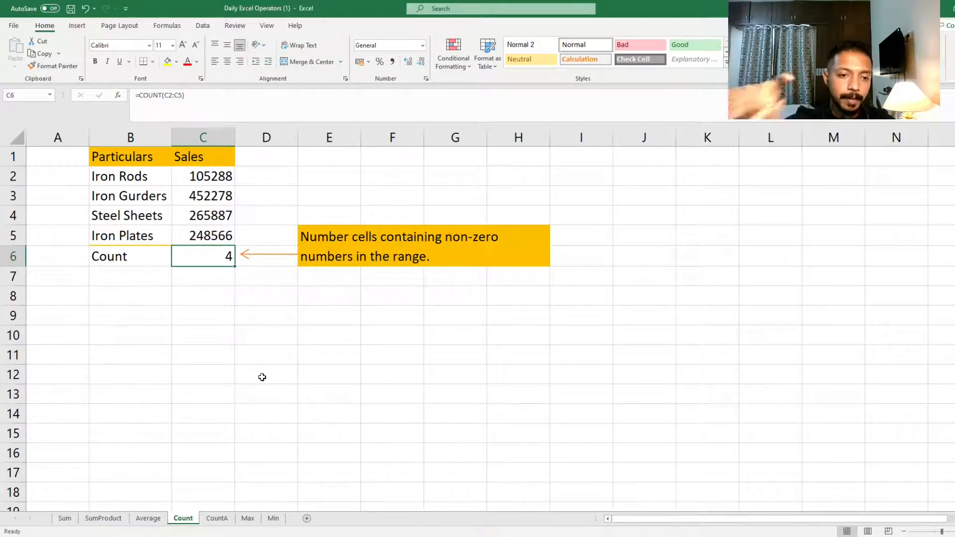
Step: On the CountA sheet, count the non-empty Particulars cells in cell C6 with the formula =COUNTA(B2:B5)
click(217, 518)
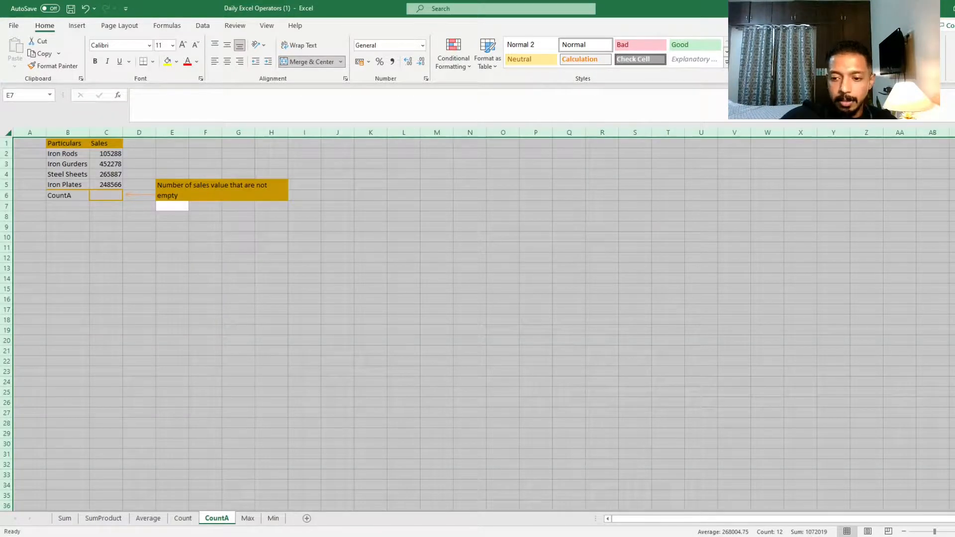
drag(935, 532, 954, 532)
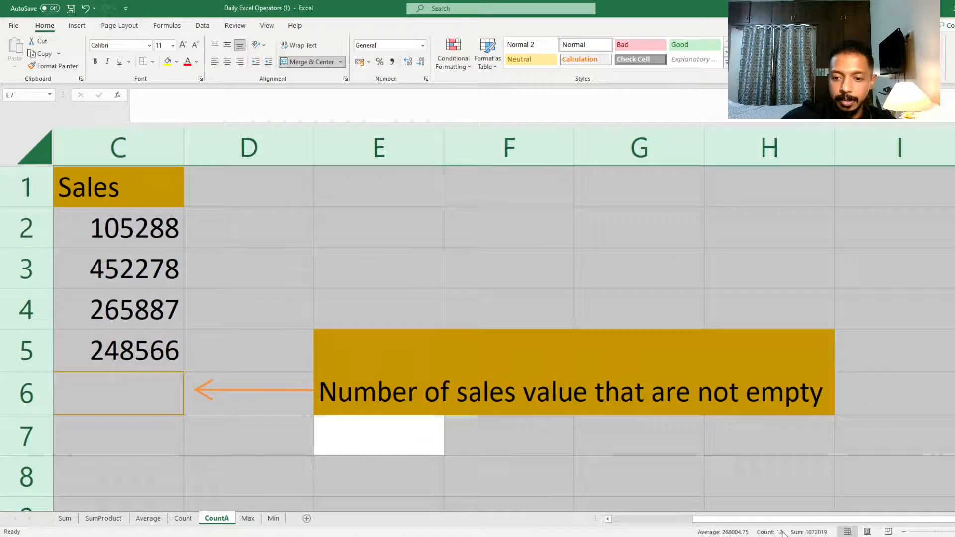
click(901, 531)
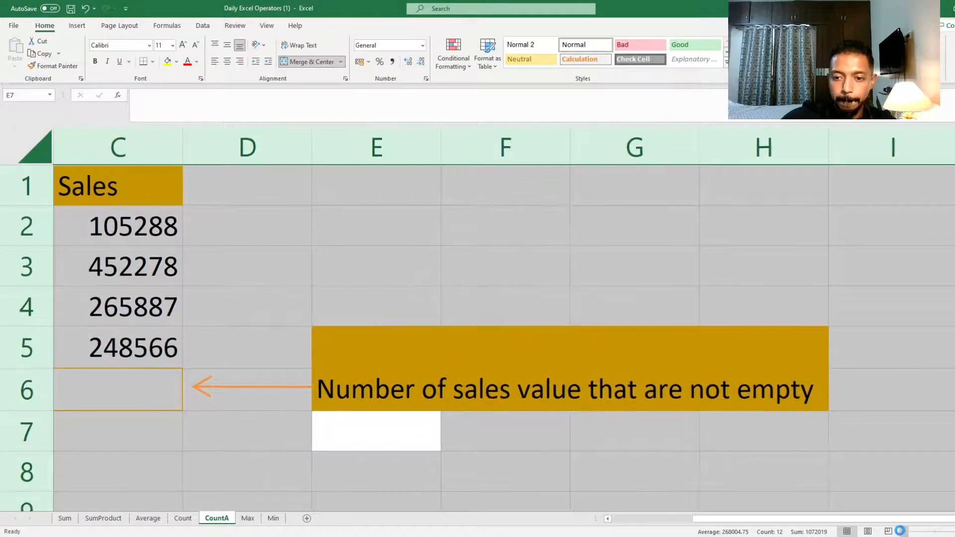
click(901, 532)
click(902, 531)
click(901, 532)
click(902, 532)
click(902, 532)
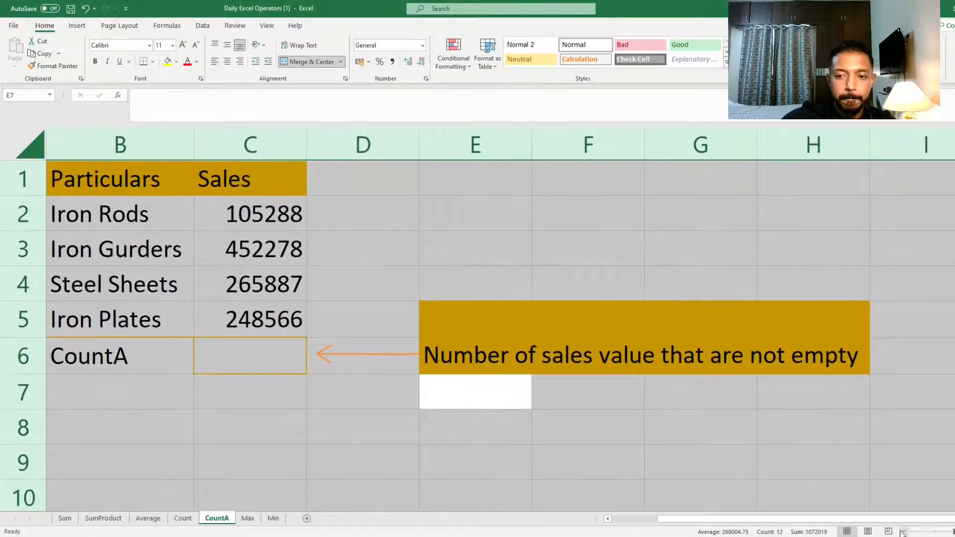
click(901, 531)
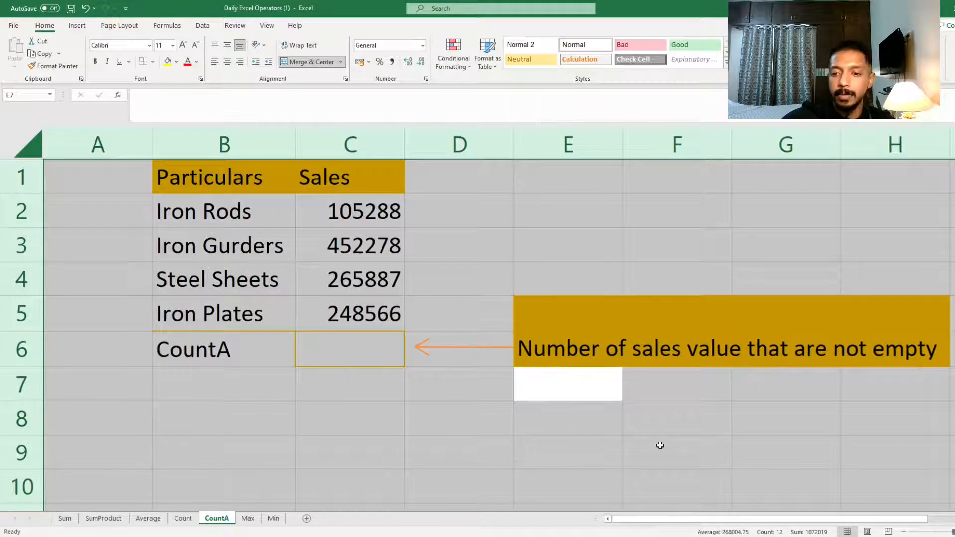
click(901, 532)
click(901, 531)
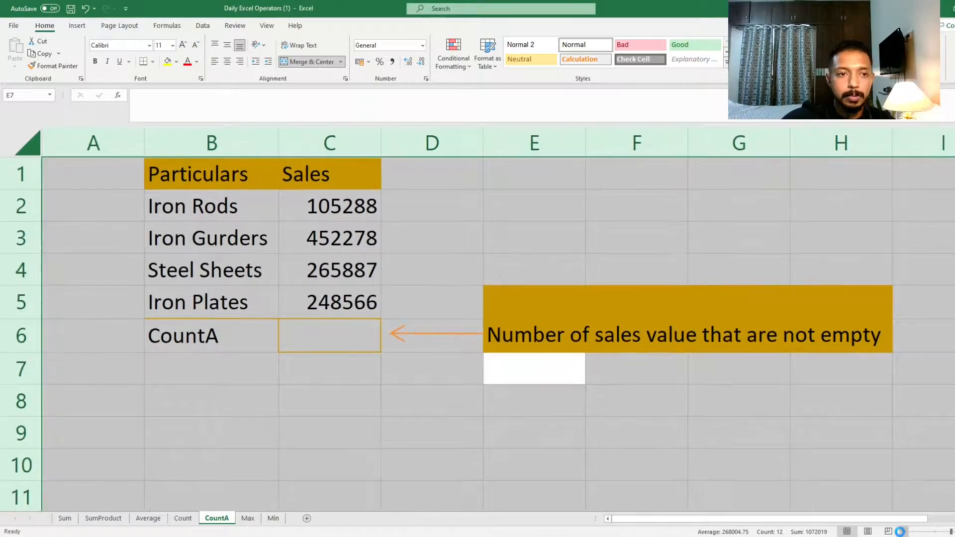
click(901, 531)
click(901, 532)
click(901, 531)
click(901, 531)
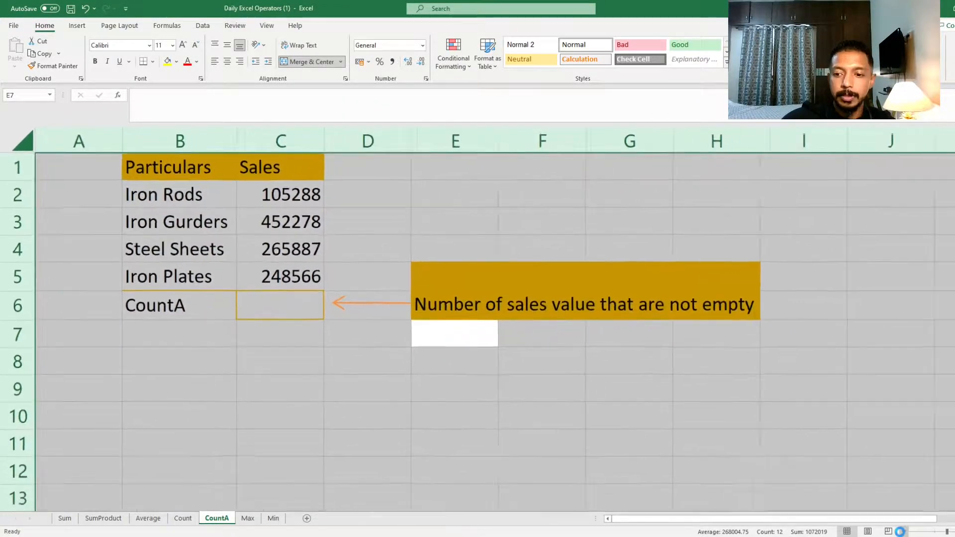
click(901, 531)
click(287, 315)
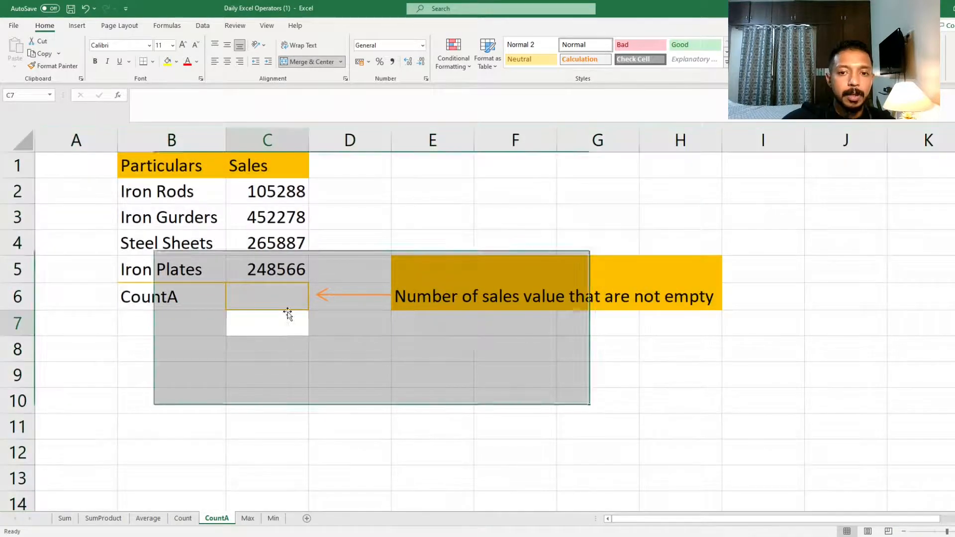
click(285, 300)
text(=O)
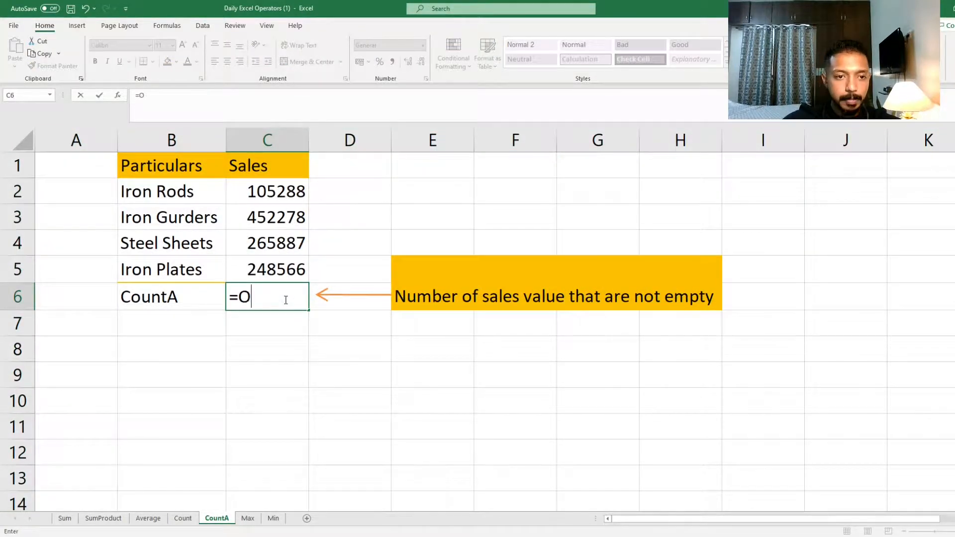
key(BackSpace)
text(COUNT)
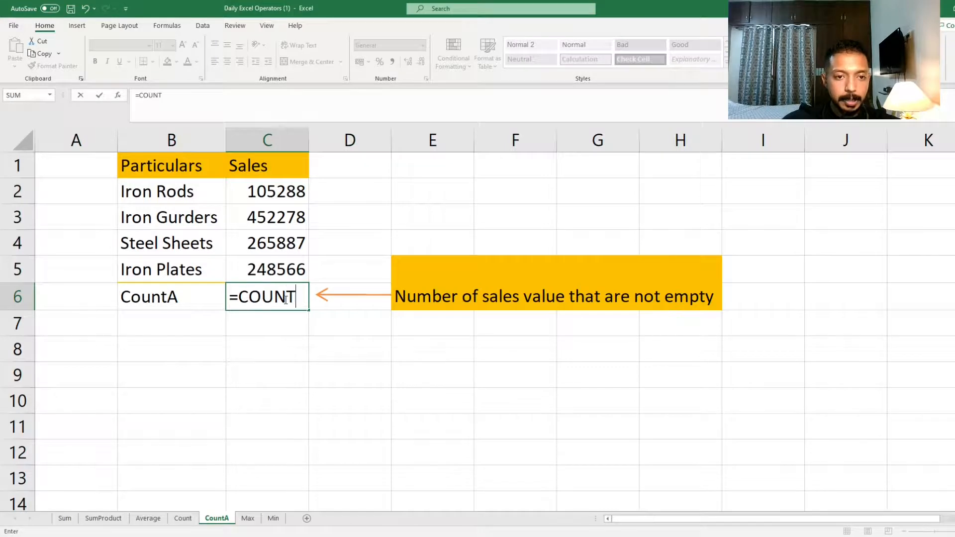
text(A)
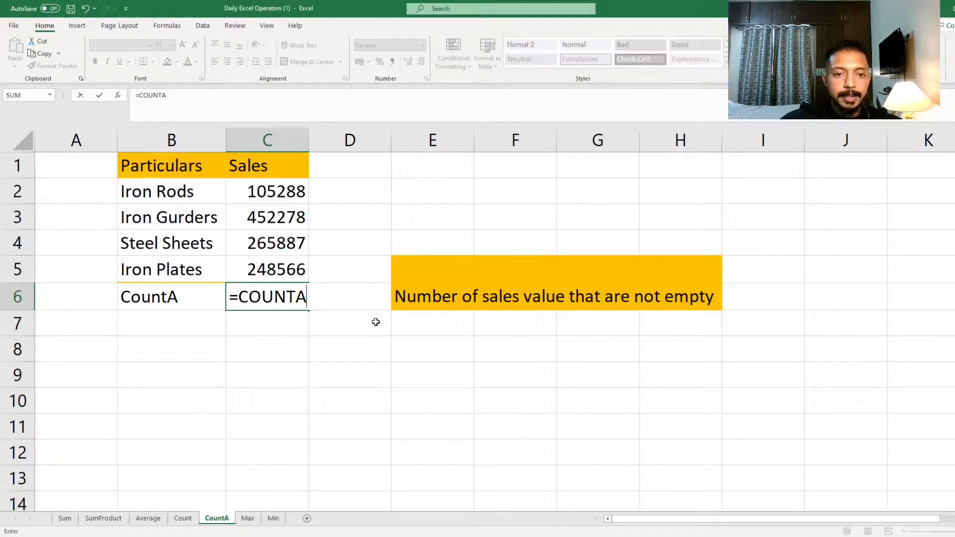
key(BackSpace)
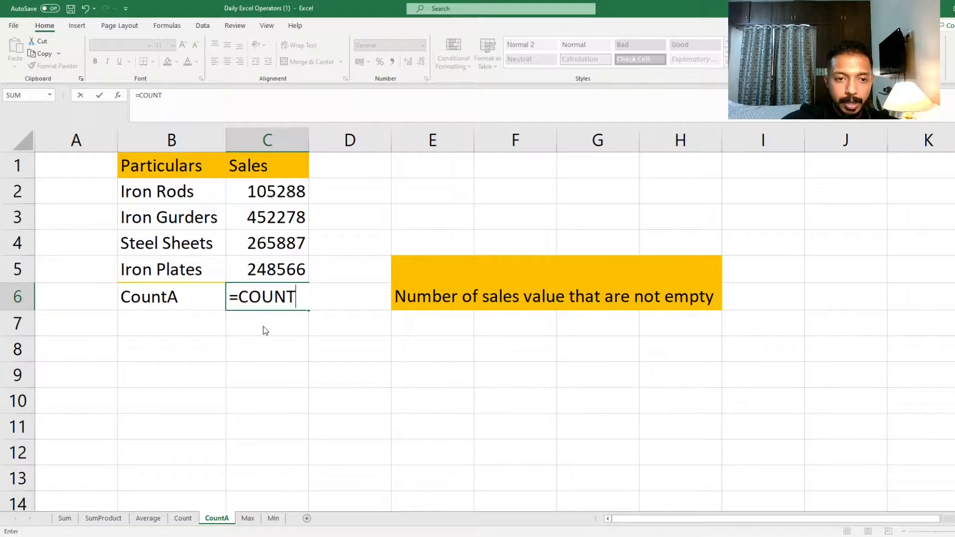
text(A()
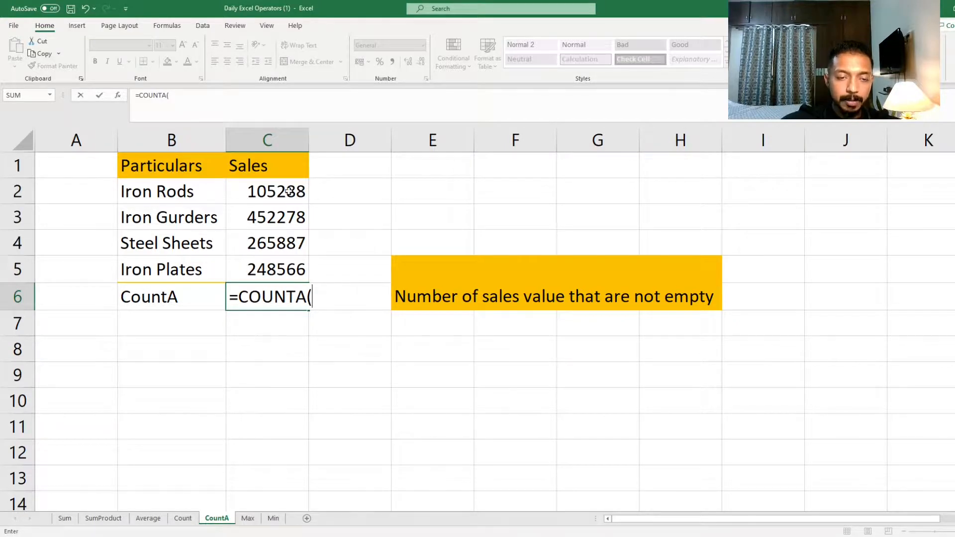
drag(289, 192, 290, 264)
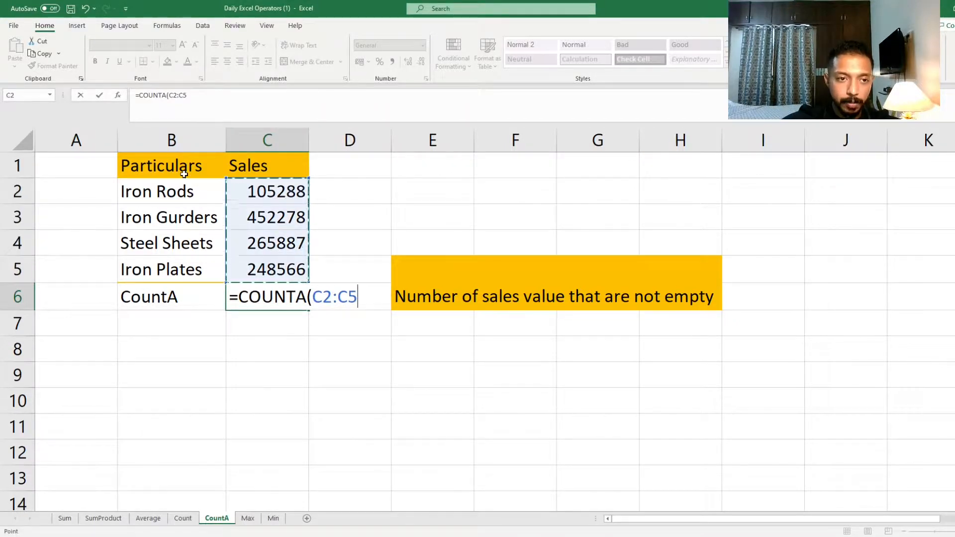
drag(177, 191, 179, 271)
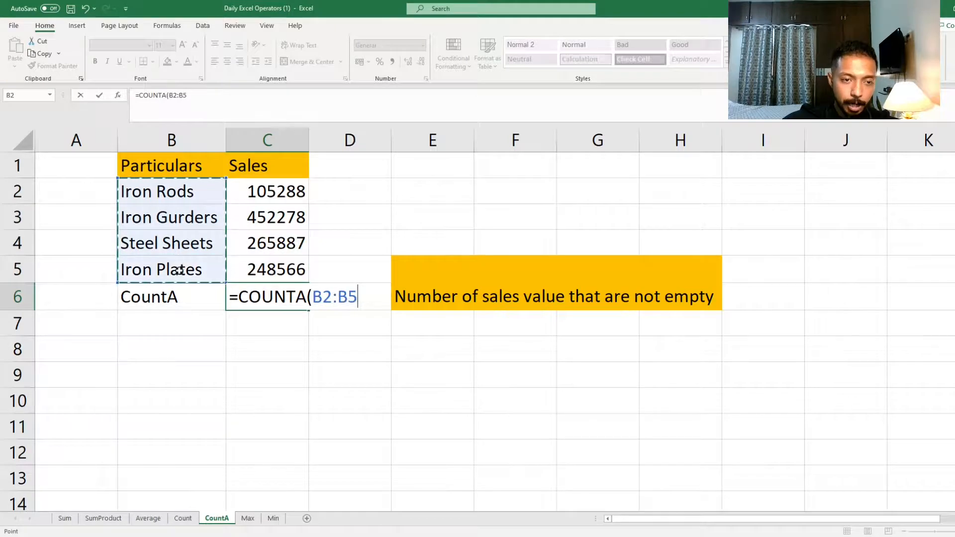
text())
key(Return)
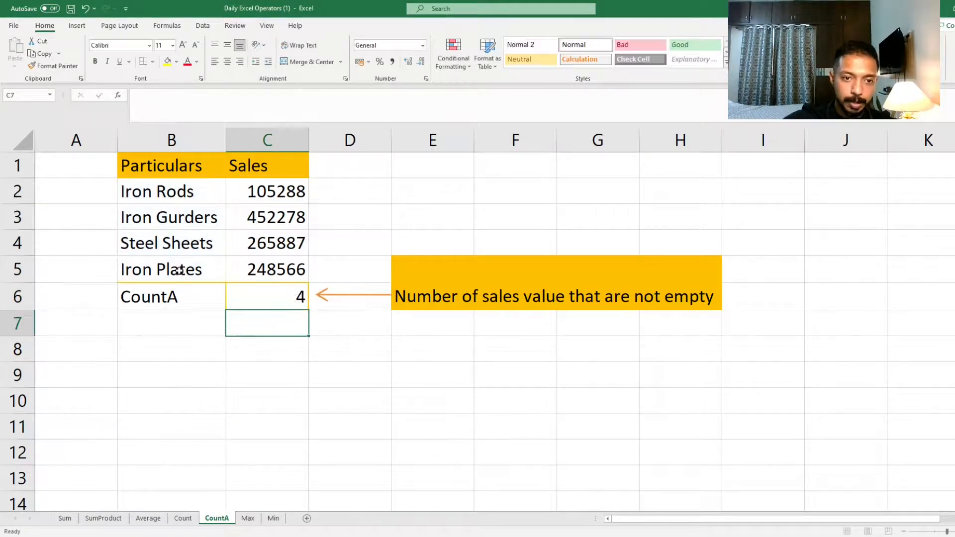
key(Up)
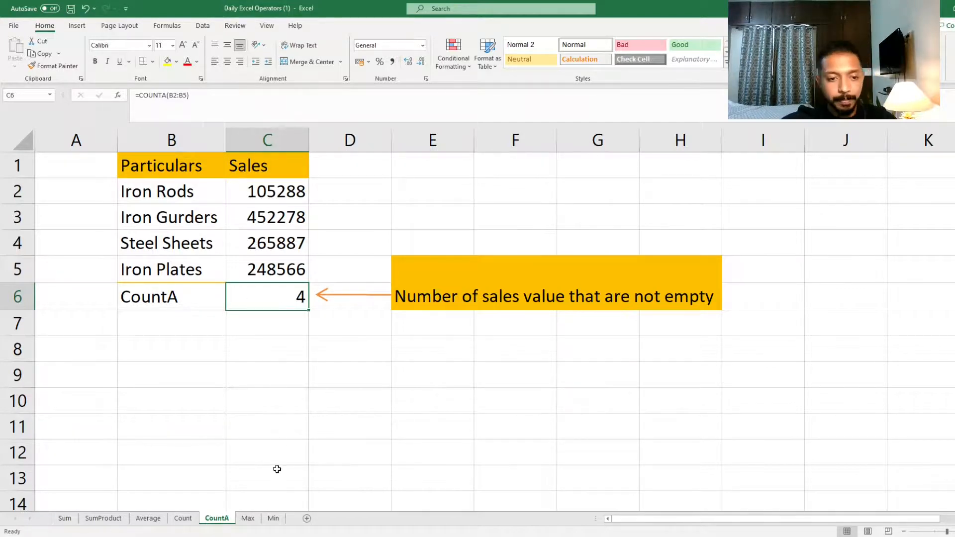
Step: On the Max sheet, find the highest sales value in cell I5 with the formula =MAX(B2:B5)
click(252, 519)
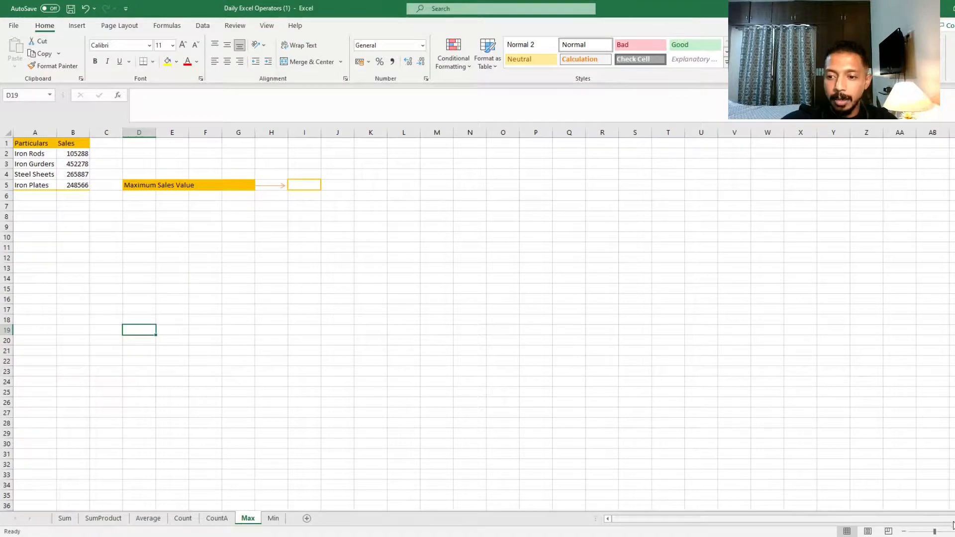
click(954, 532)
click(954, 531)
click(954, 531)
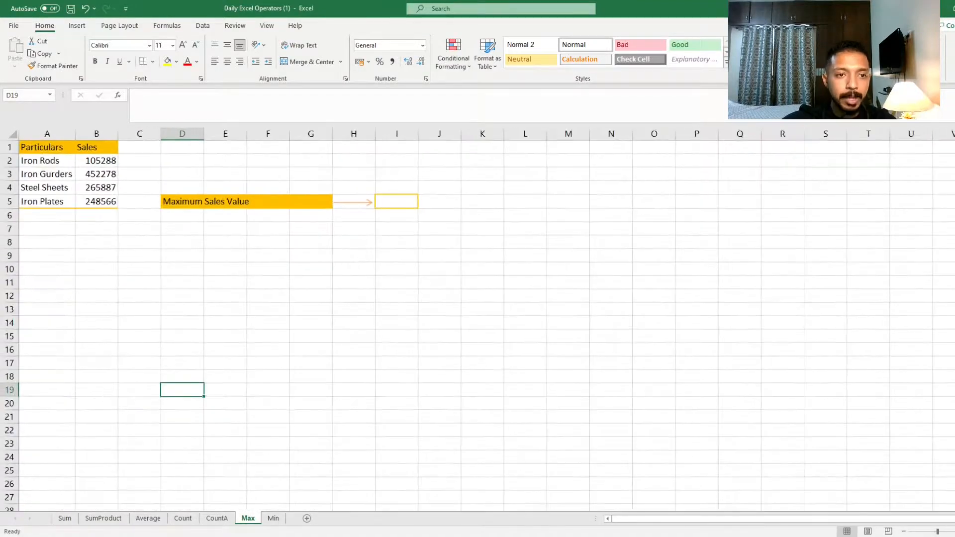
click(954, 531)
click(954, 531)
click(954, 531)
click(954, 531)
click(954, 531)
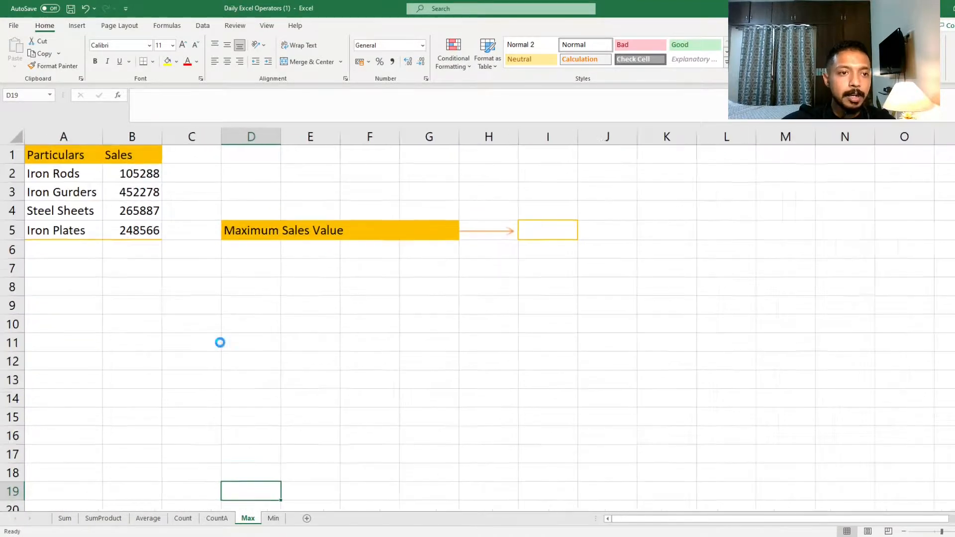
scroll(511, 304, up, 1)
click(590, 238)
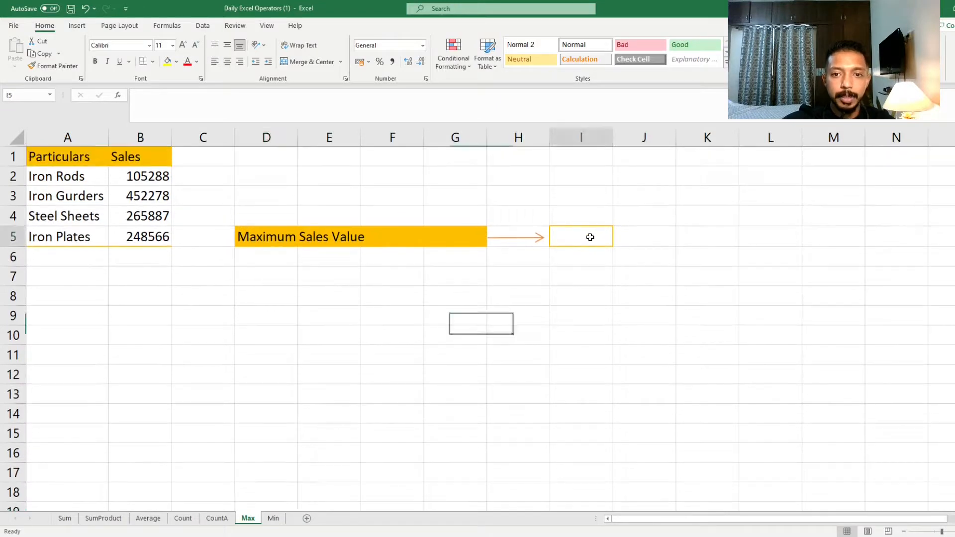
text(=)
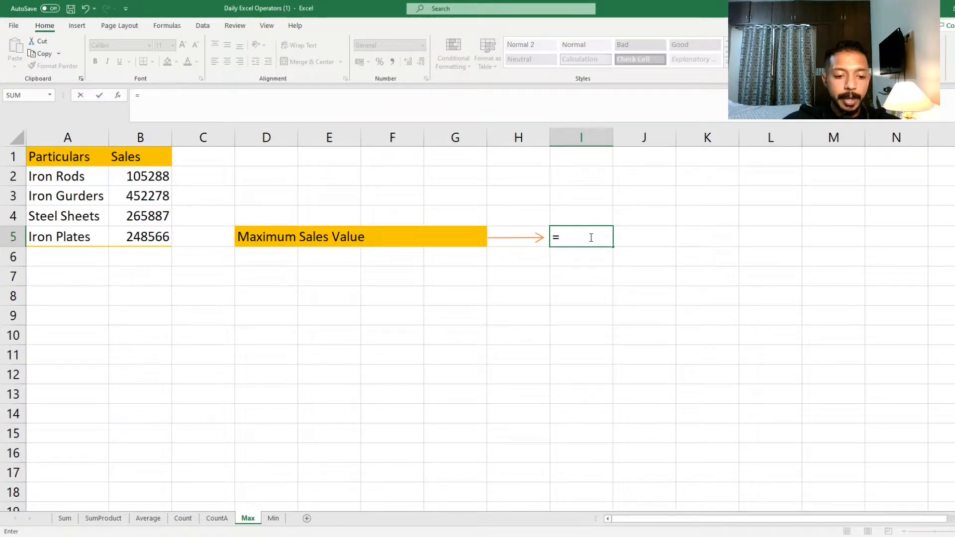
text(MAX()
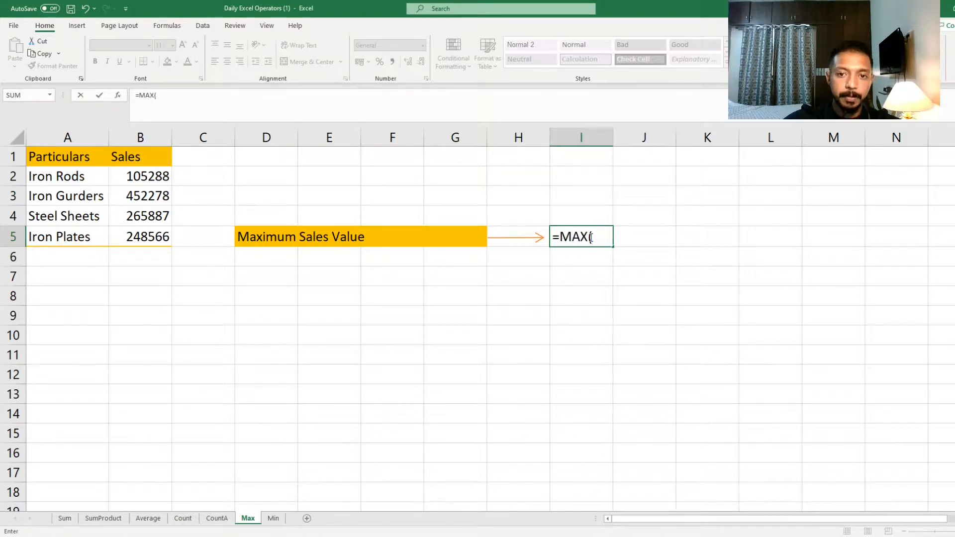
key(Left)
key(Left)
key(Left)
key(Left)
key(Left)
key(Left)
key(Up)
key(Up)
key(Up)
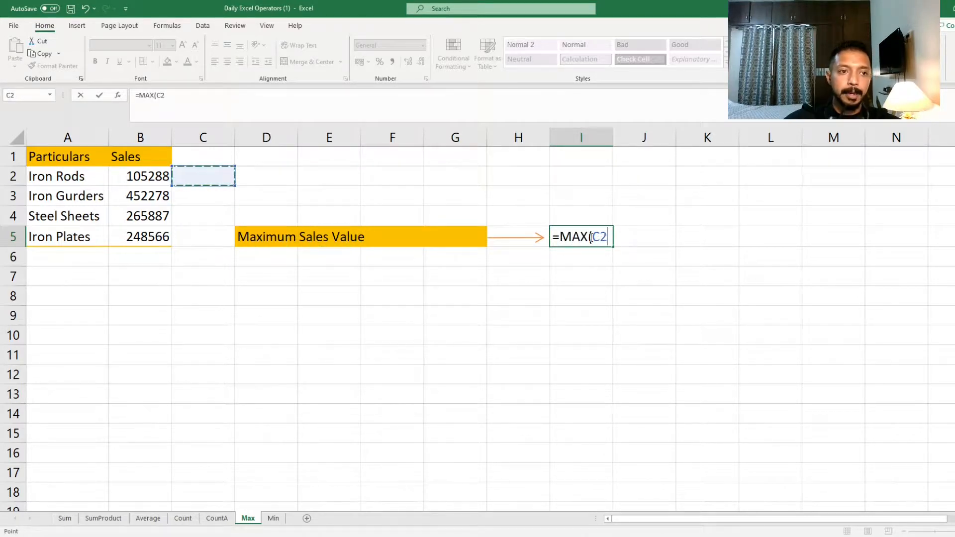
key(Left)
key(shift+Down)
key(shift+Down)
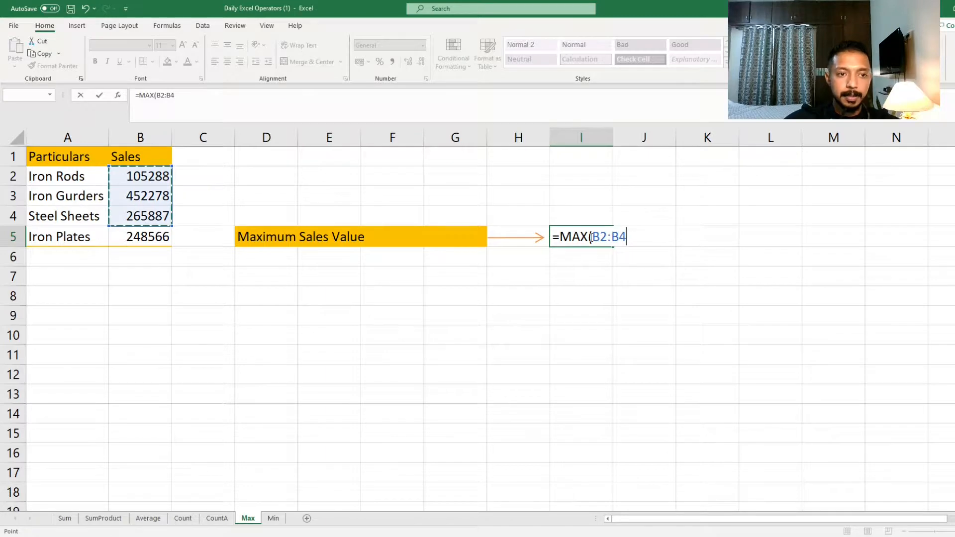
key(shift+Down)
text())
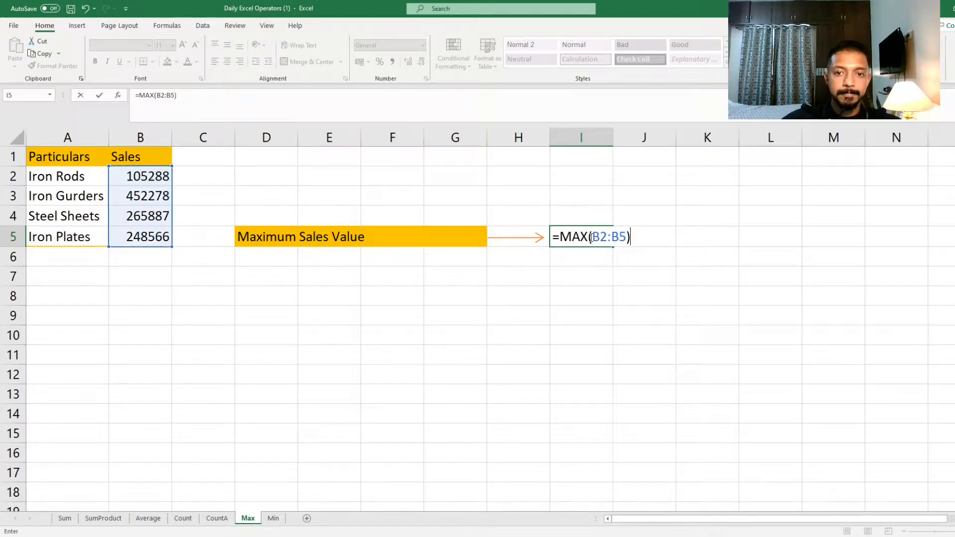
key(Return)
Step: Review the MAX formula in cell I5 and re-enter it as =MAX(B2:B5)
key(Up)
key(F2)
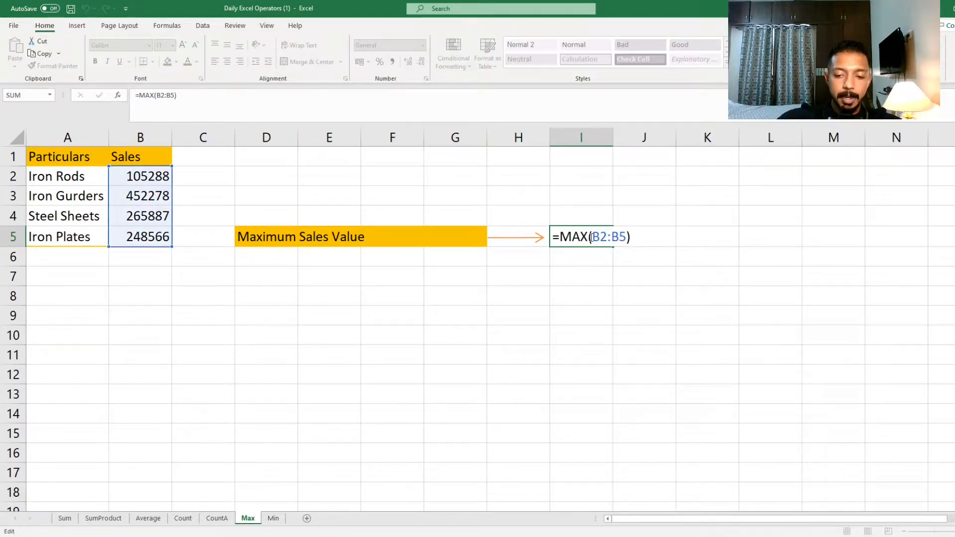
key(Escape)
text(=)
key(Escape)
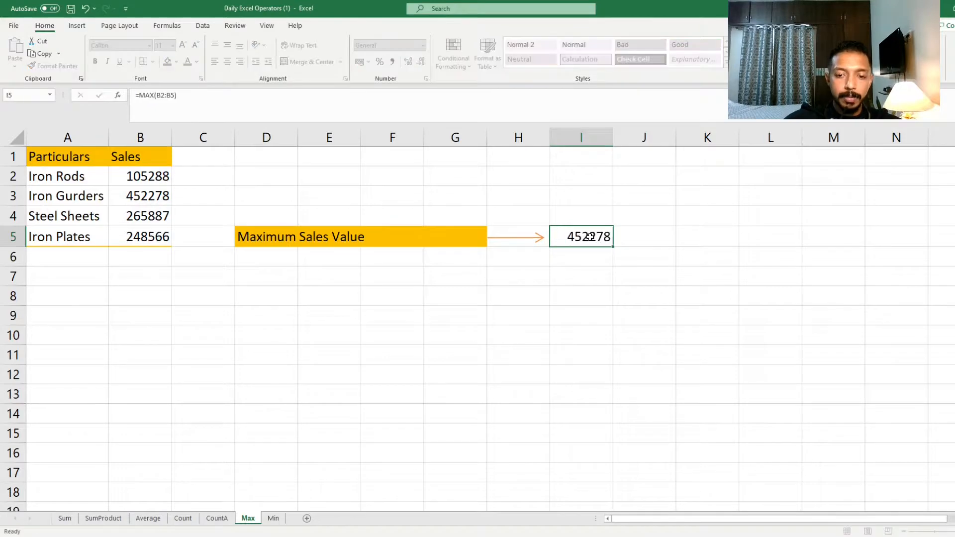
text(=MAX)
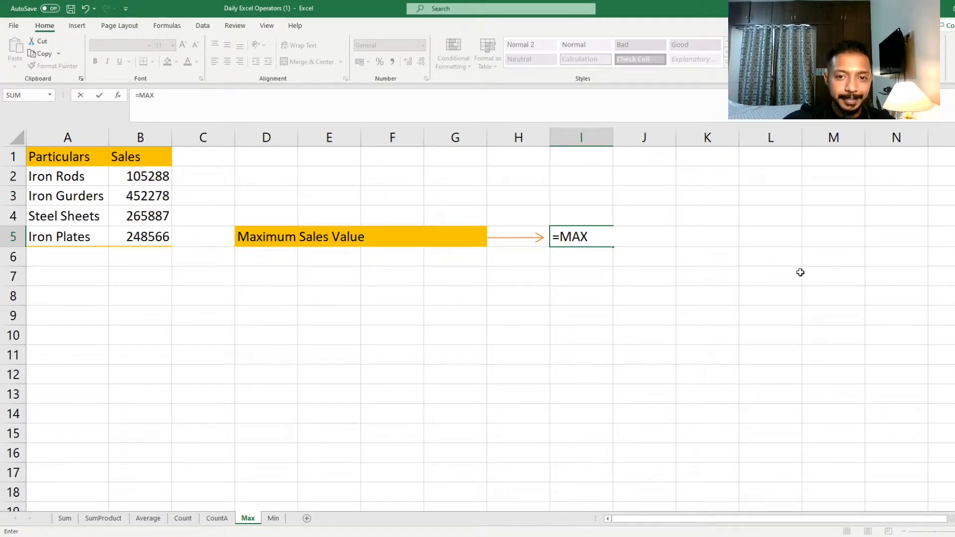
text((B2:B5))
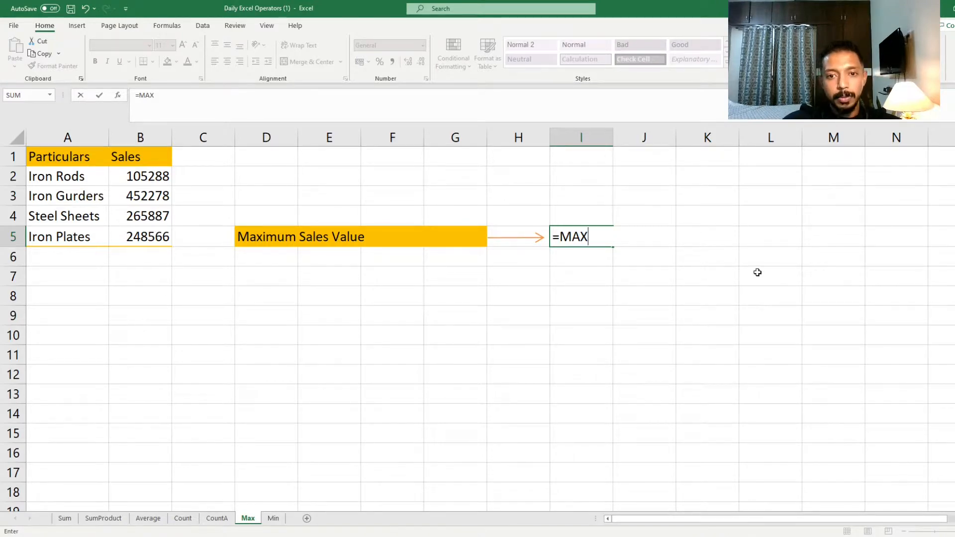
key(ctrl+Return)
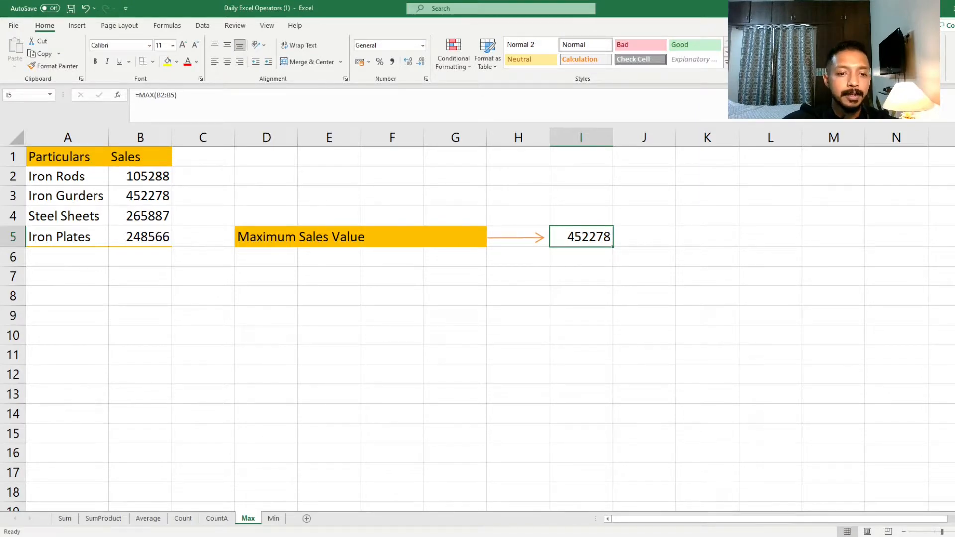
Step: On the Min sheet, find the lowest sales value in cell I5 with the formula =MIN(B2:B5)
click(280, 519)
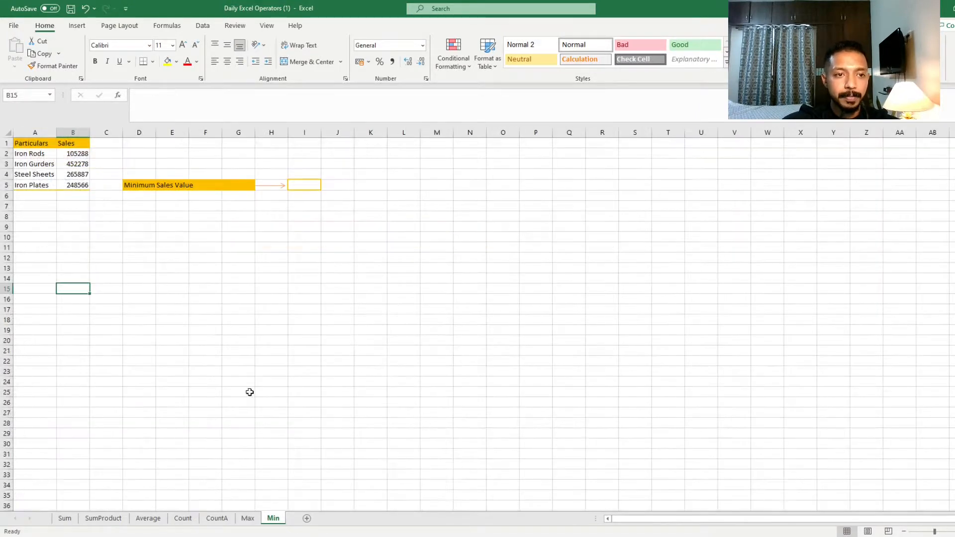
scroll(477, 318, up, 2)
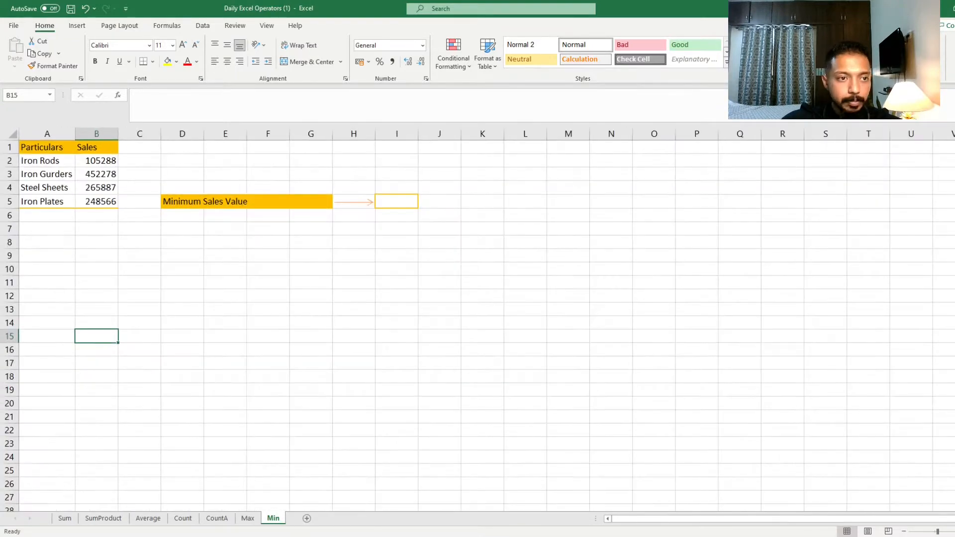
scroll(682, 360, up, 2)
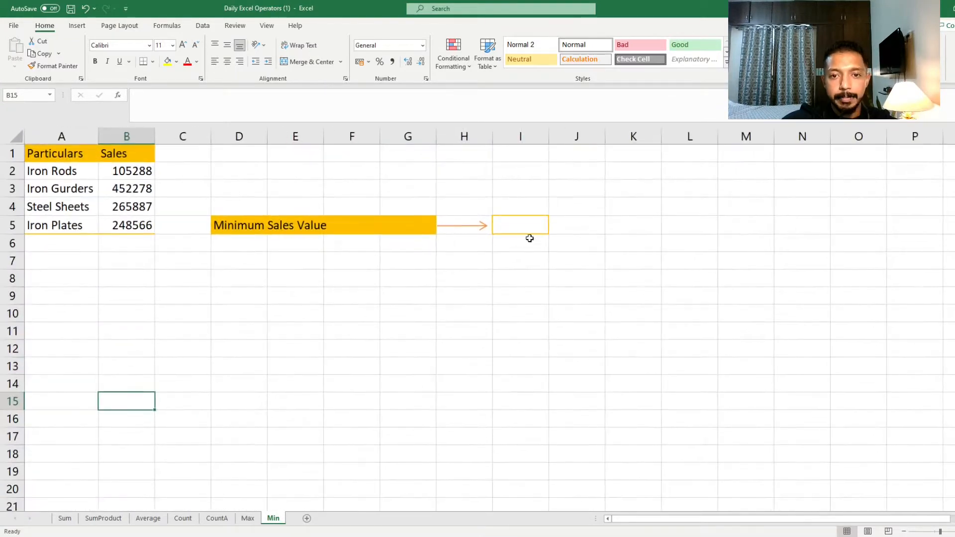
click(512, 229)
text(=)
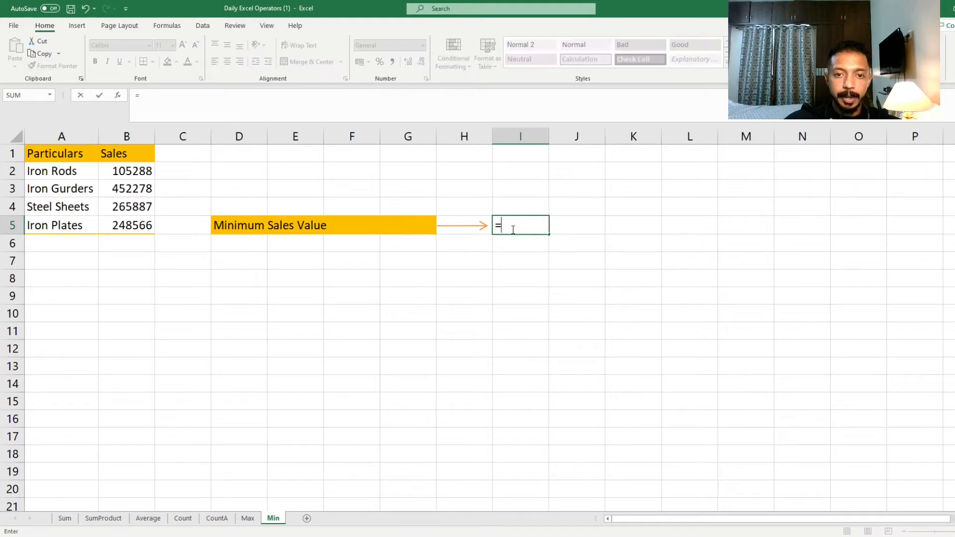
text(MIN()
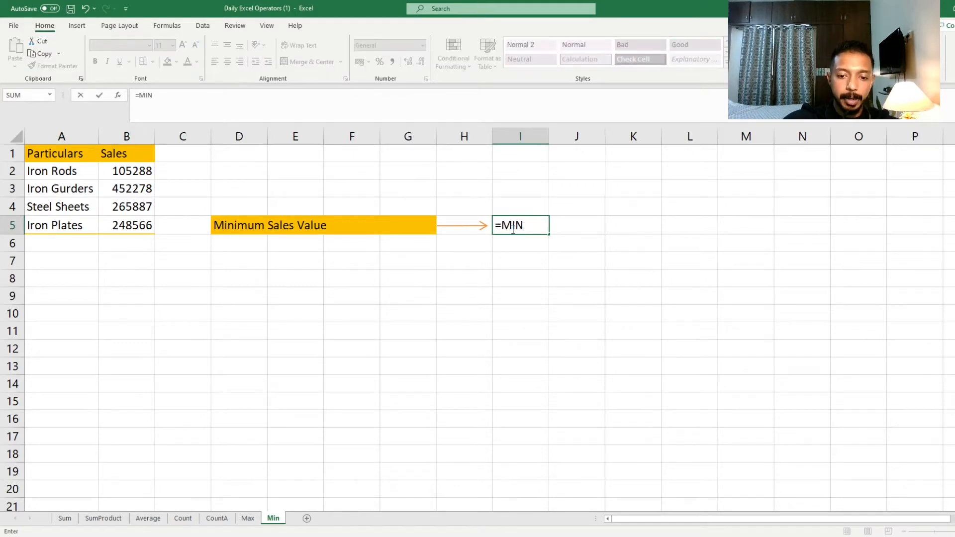
click(127, 174)
key(shift+Down)
key(shift+Down)
key(shift+Down)
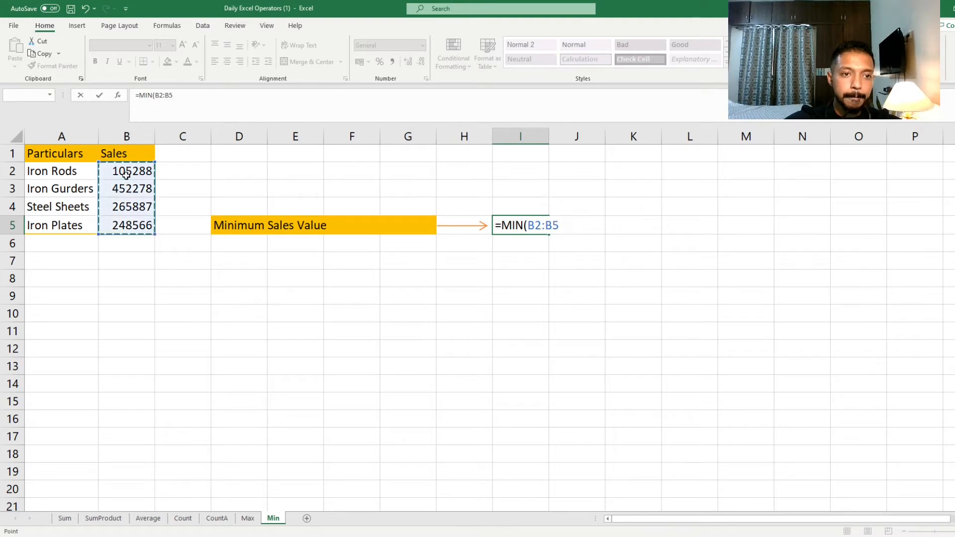
text())
key(Return)
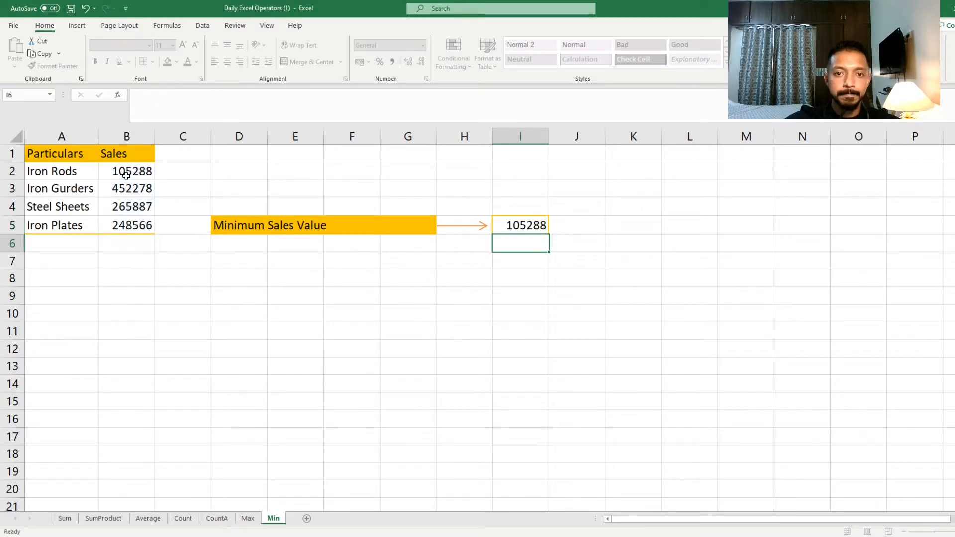